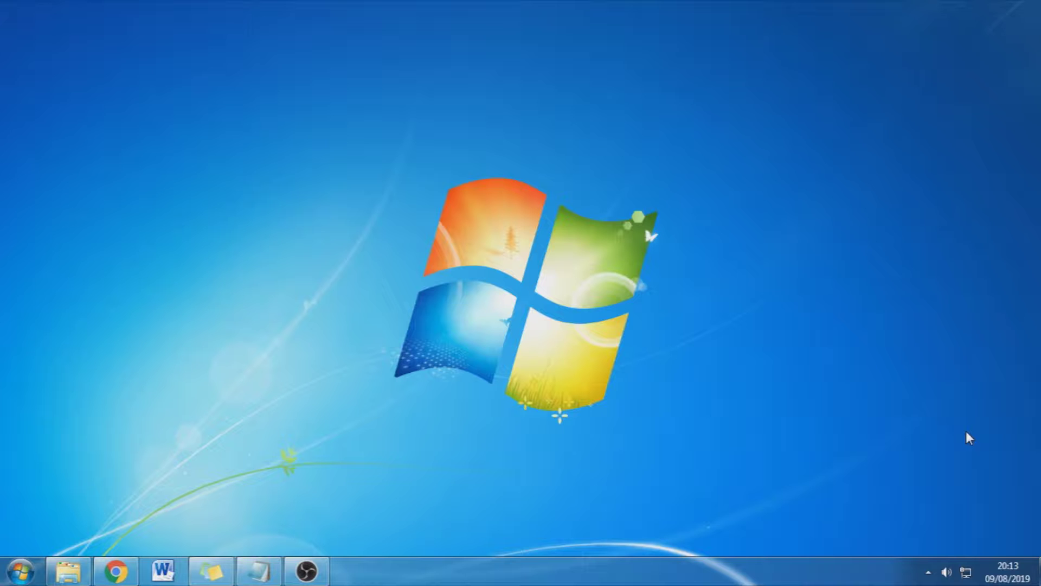
Open Chrome, search Google for Dexpot, and open the dexpot.de website from the results.
{"action": "left_click", "coordinate": [116, 571]}
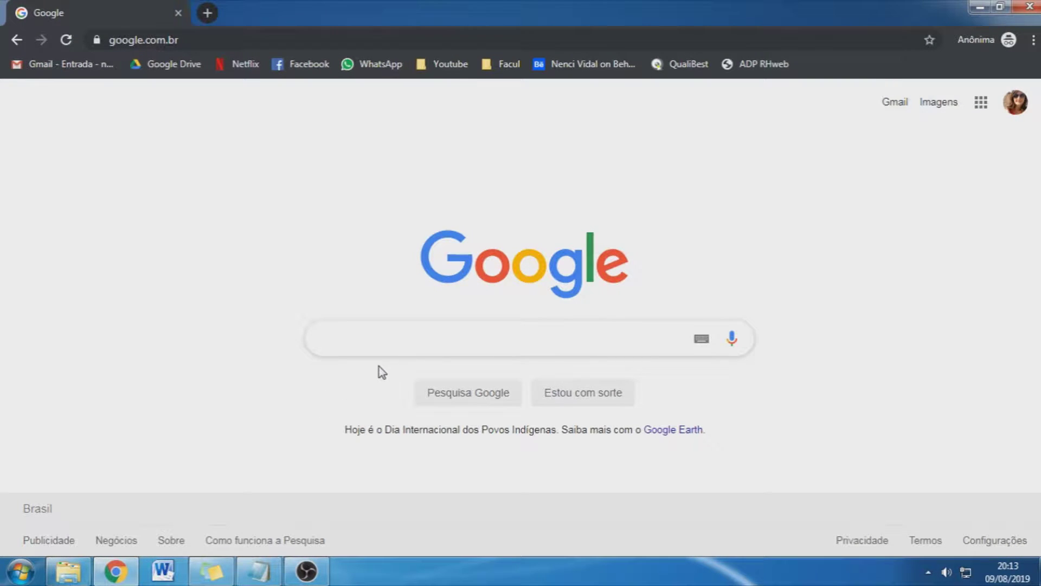
{"action": "type", "text": "dexpot"}
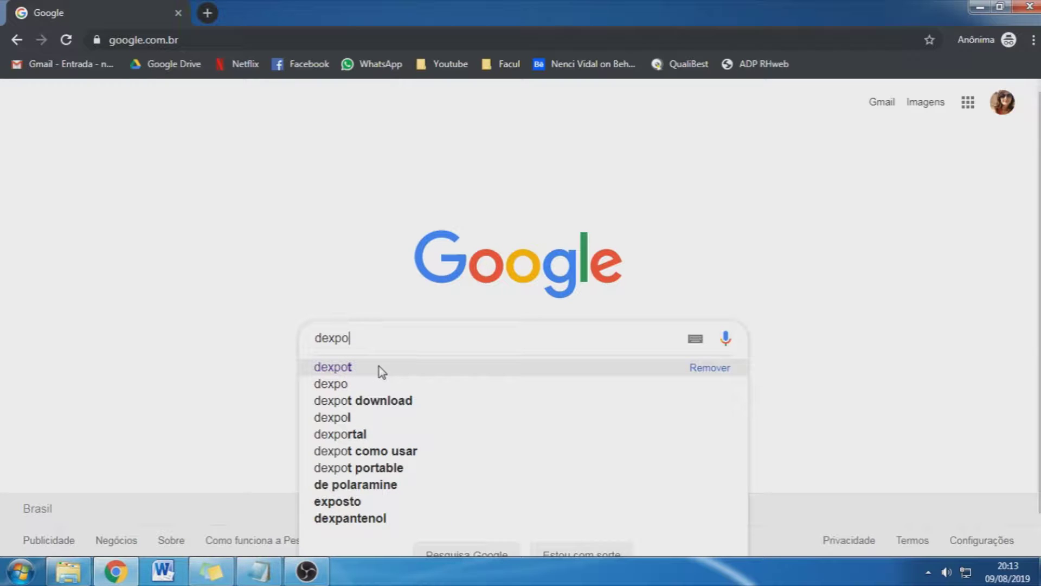
{"action": "type", "text": " d"}
{"action": "key", "text": "Down"}
{"action": "key", "text": "Down"}
{"action": "key", "text": "Up"}
{"action": "key", "text": "Return"}
{"action": "left_click", "coordinate": [353, 474]}
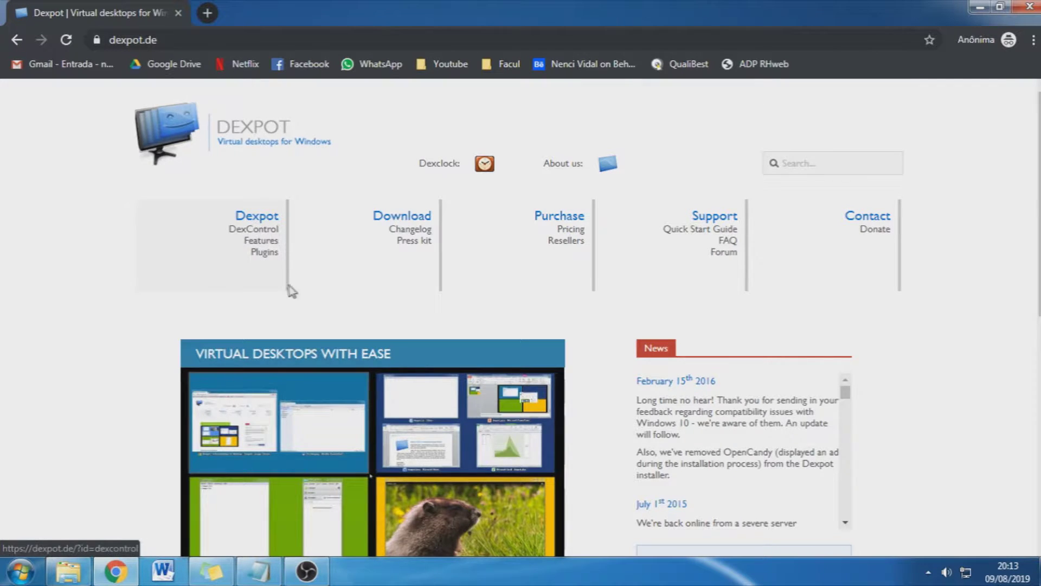
Go to the Dexpot download page and download the Dexpot 1.6 installer.
{"action": "scroll", "coordinate": [290, 290], "scroll_direction": "down", "scroll_amount": 4}
{"action": "left_click", "coordinate": [751, 430]}
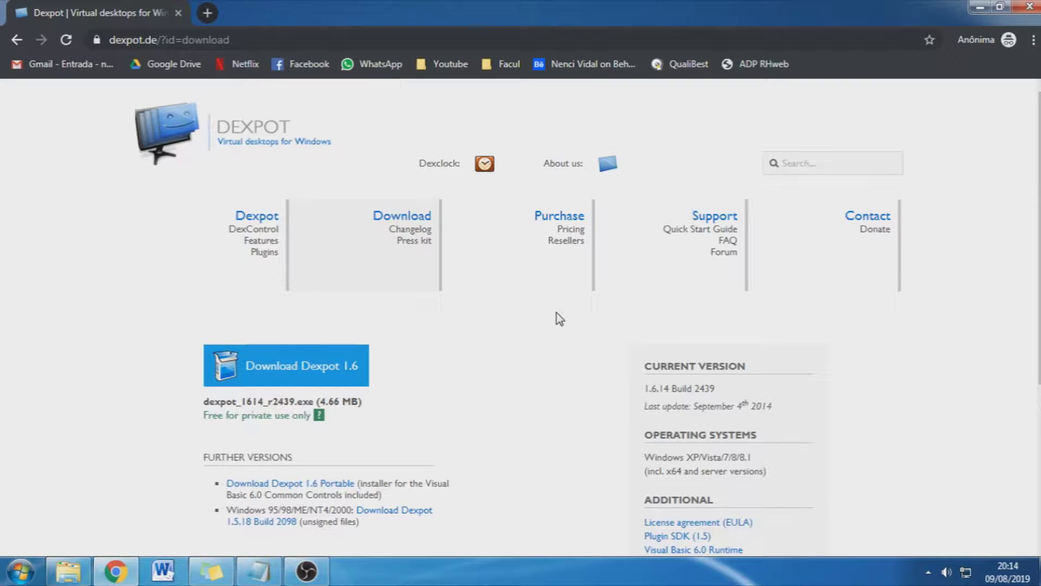
{"action": "left_click", "coordinate": [312, 370]}
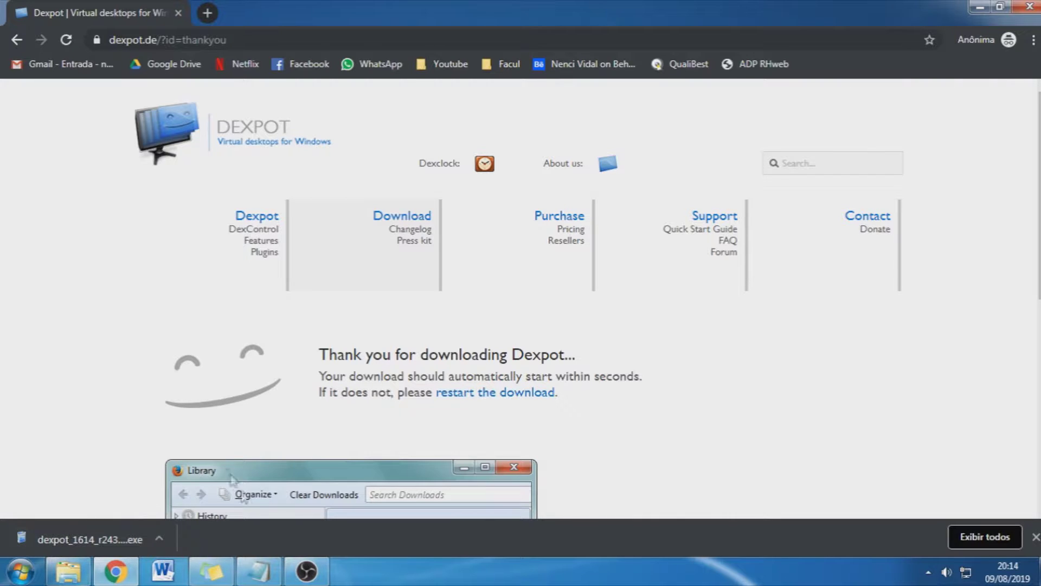
Run the downloaded Dexpot installer and choose Português Brasileiro as the installation language.
{"action": "left_click", "coordinate": [131, 545]}
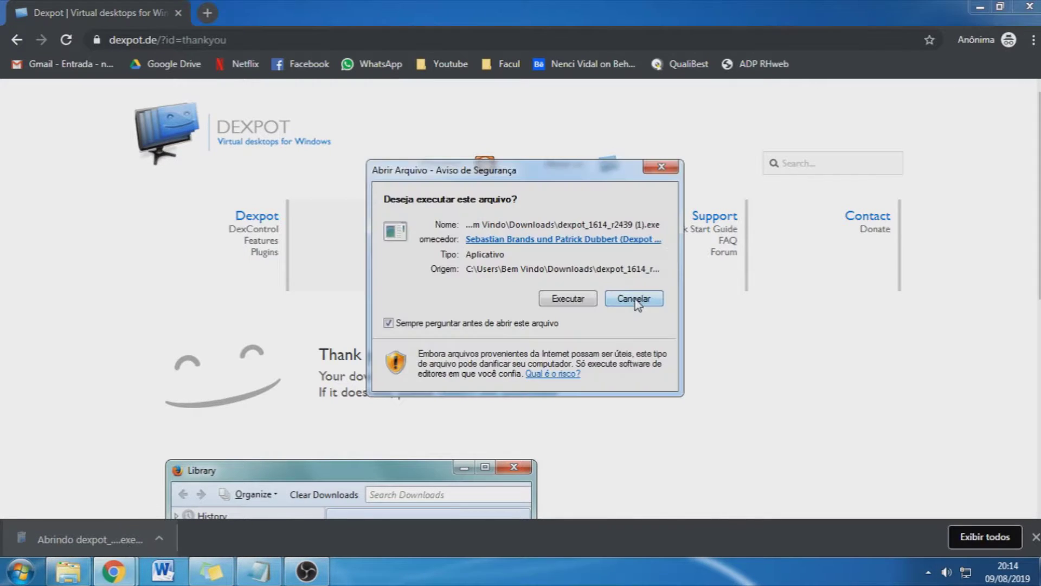
{"action": "left_click", "coordinate": [575, 298]}
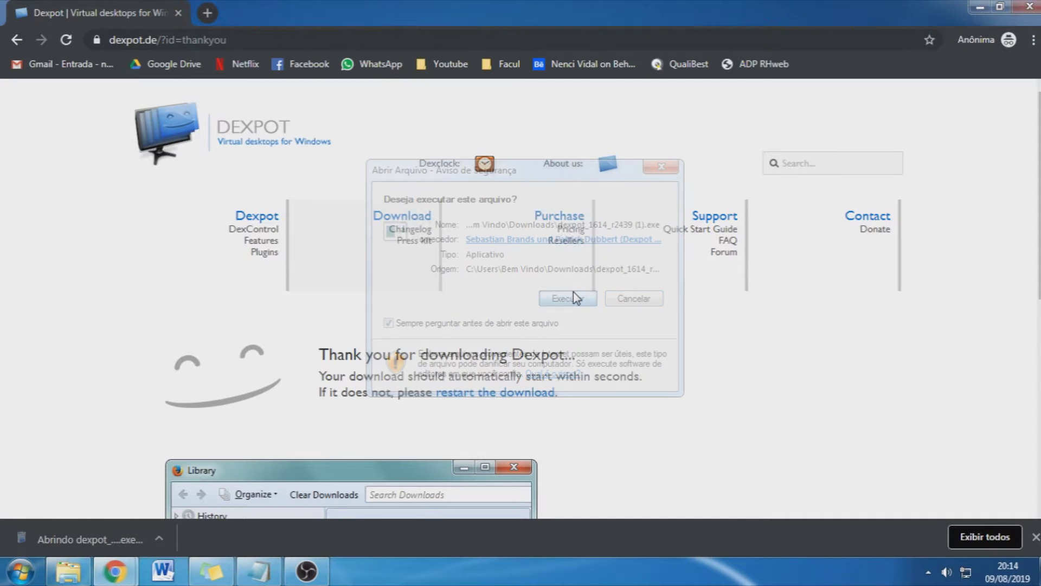
{"action": "left_click", "coordinate": [543, 294]}
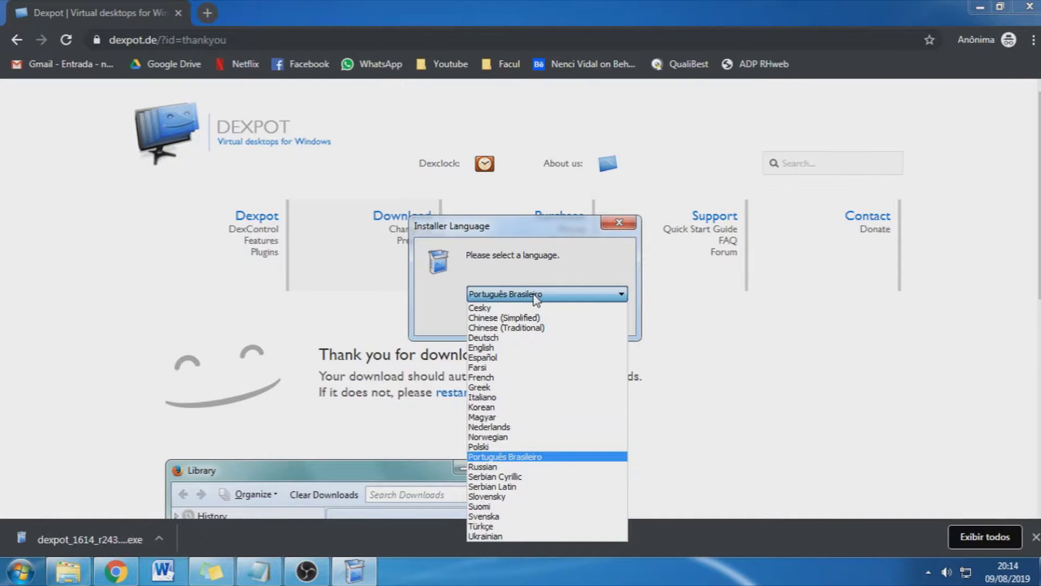
{"action": "left_click", "coordinate": [571, 458]}
{"action": "left_click", "coordinate": [529, 324]}
Accept the license, install Dexpot 1.6 in C:\Program Files (x86)\Dexpot, and finish with Dexpot set to launch but without associating .dxp profiles.
{"action": "left_click", "coordinate": [612, 408]}
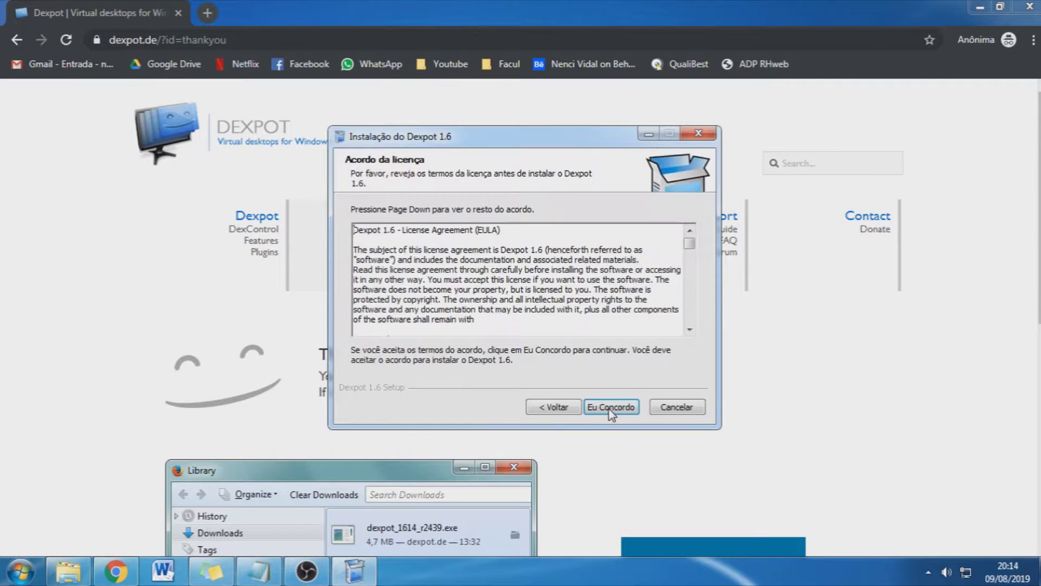
{"action": "left_click", "coordinate": [617, 412]}
{"action": "left_click", "coordinate": [611, 411]}
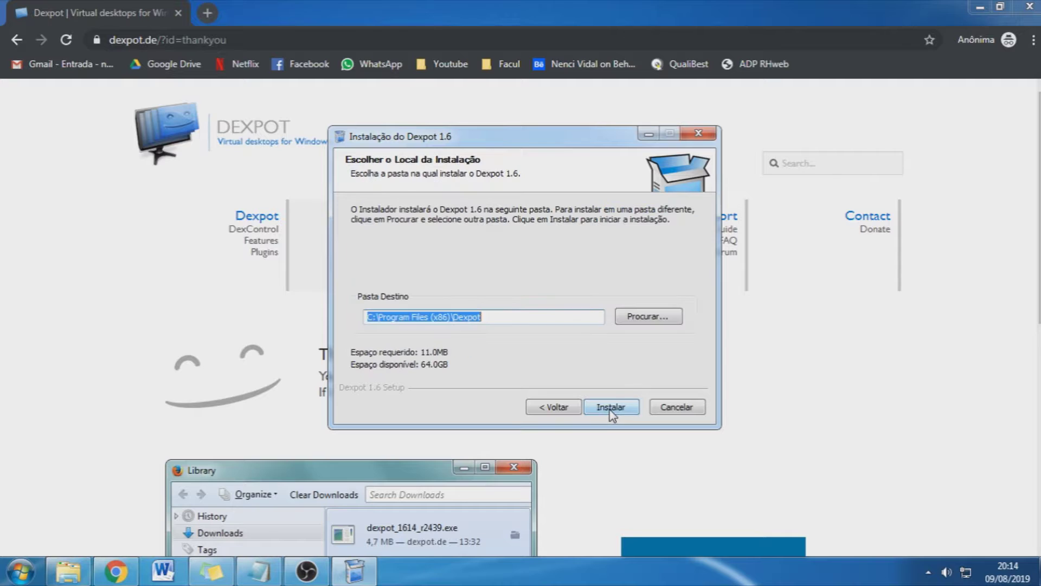
{"action": "left_click", "coordinate": [611, 409]}
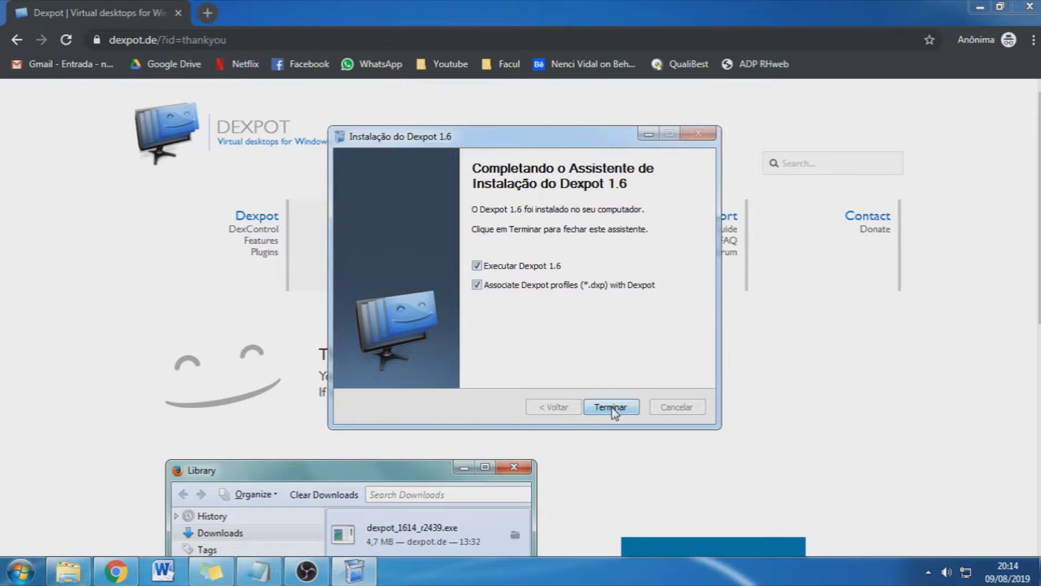
{"action": "left_click", "coordinate": [523, 285]}
{"action": "left_click", "coordinate": [618, 408]}
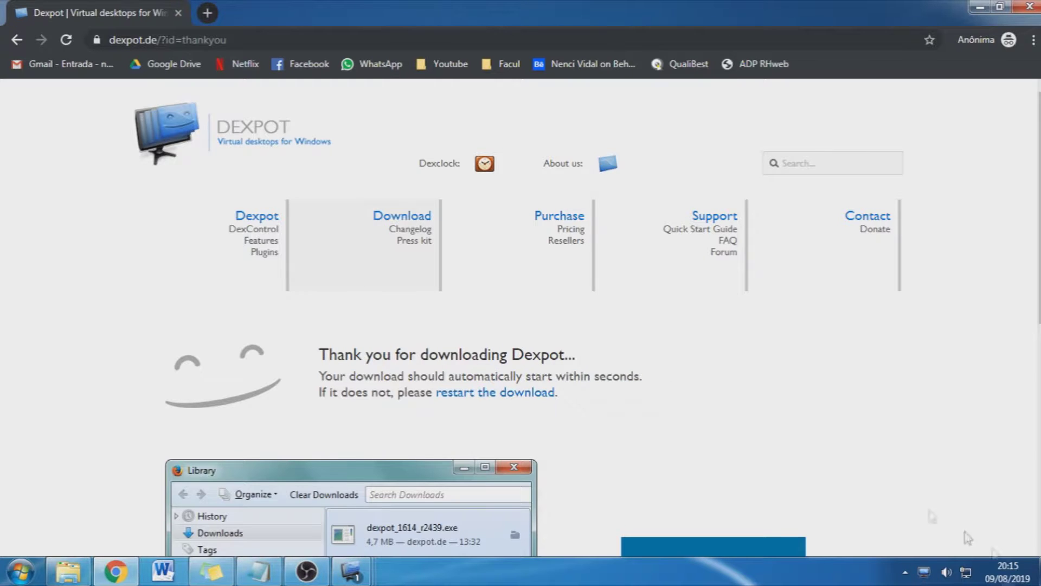
Clear the open windows from the first desktop and switch to Desktop 2 in Dexpot.
{"action": "key", "text": "alt+F2"}
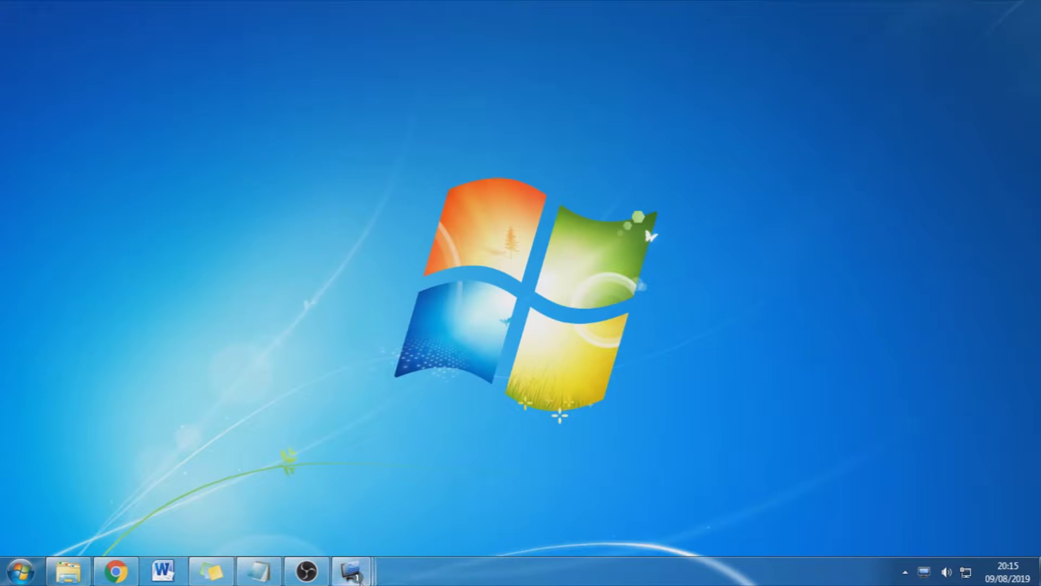
{"action": "mouse_move", "coordinate": [351, 571]}
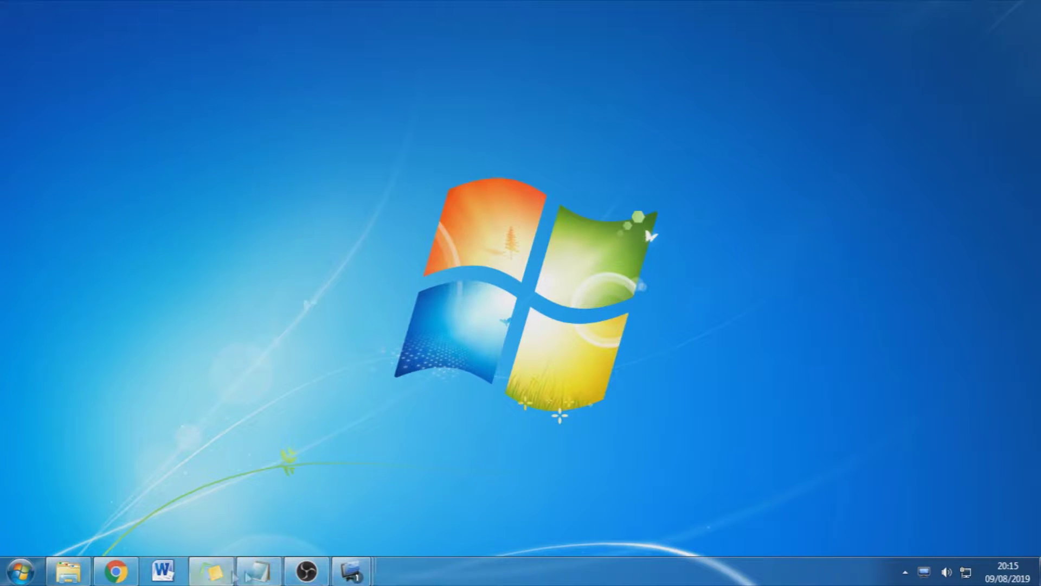
{"action": "left_click", "coordinate": [68, 571]}
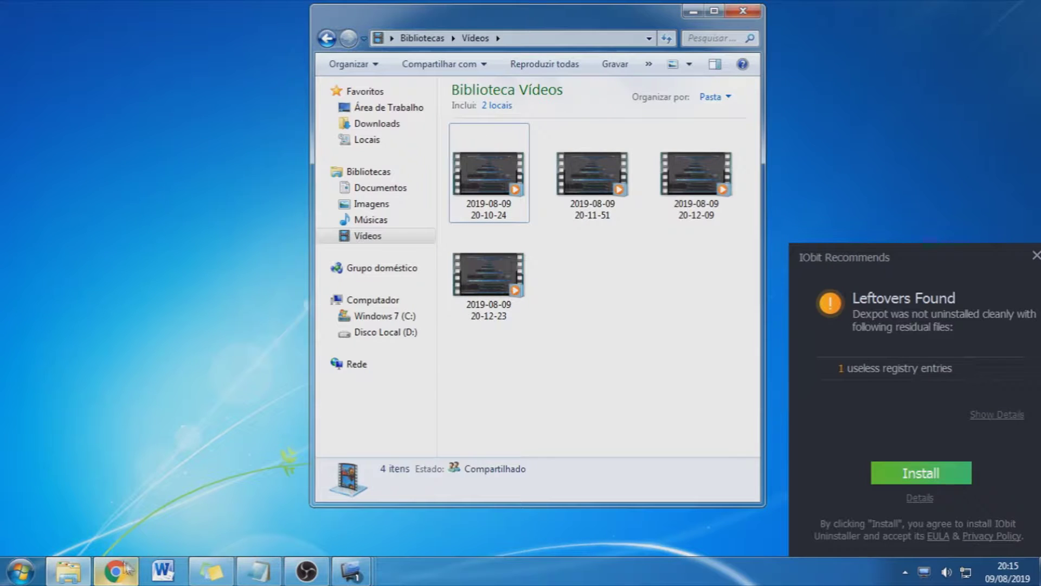
{"action": "key", "text": "super+d"}
{"action": "right_click", "coordinate": [126, 514]}
{"action": "left_click", "coordinate": [110, 521]}
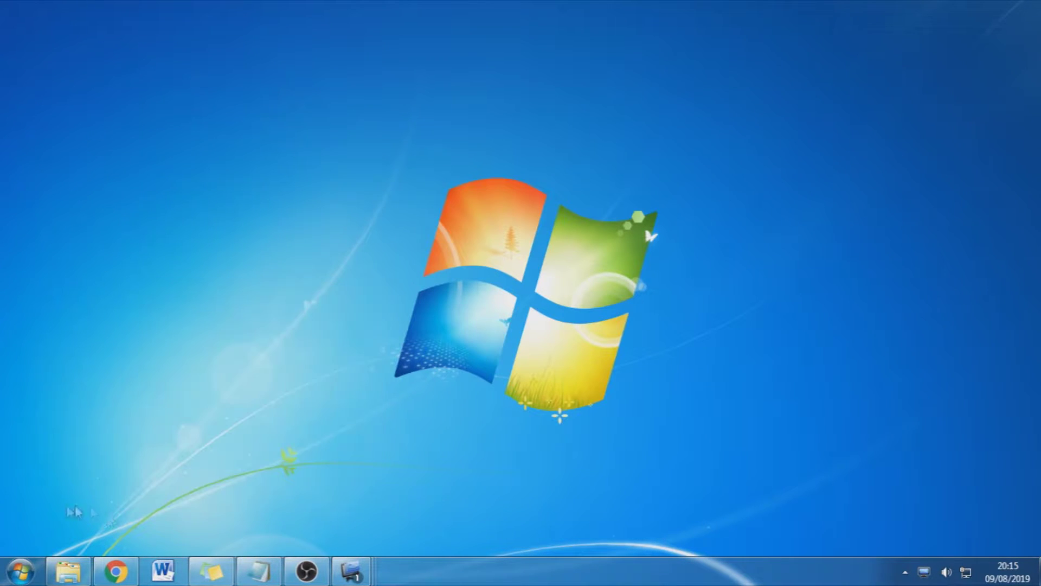
{"action": "left_click", "coordinate": [293, 512]}
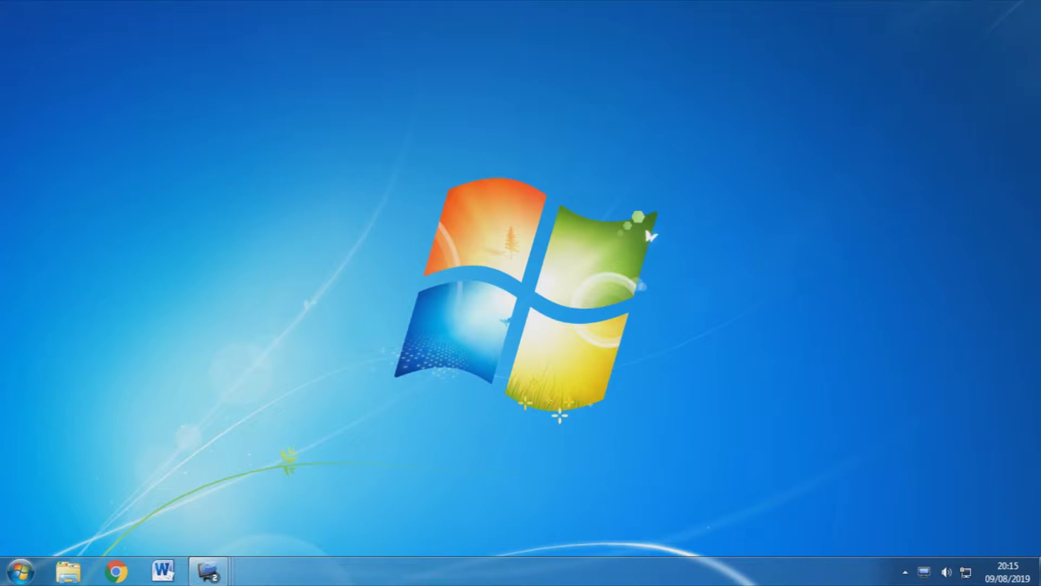
Start Microsoft Excel 2010 with a blank workbook on Desktop 2.
{"action": "mouse_move", "coordinate": [219, 574]}
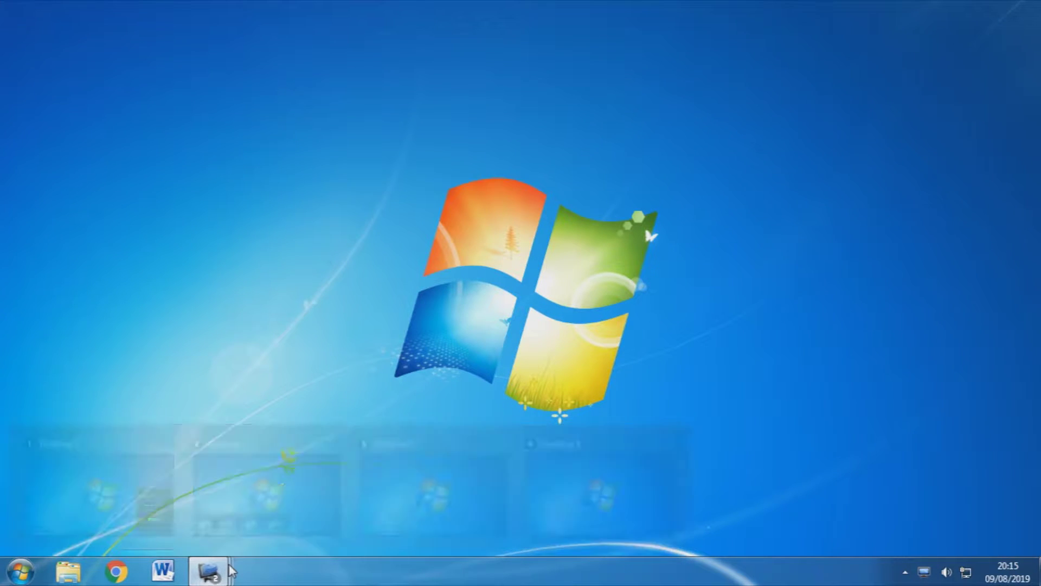
{"action": "key", "text": "super"}
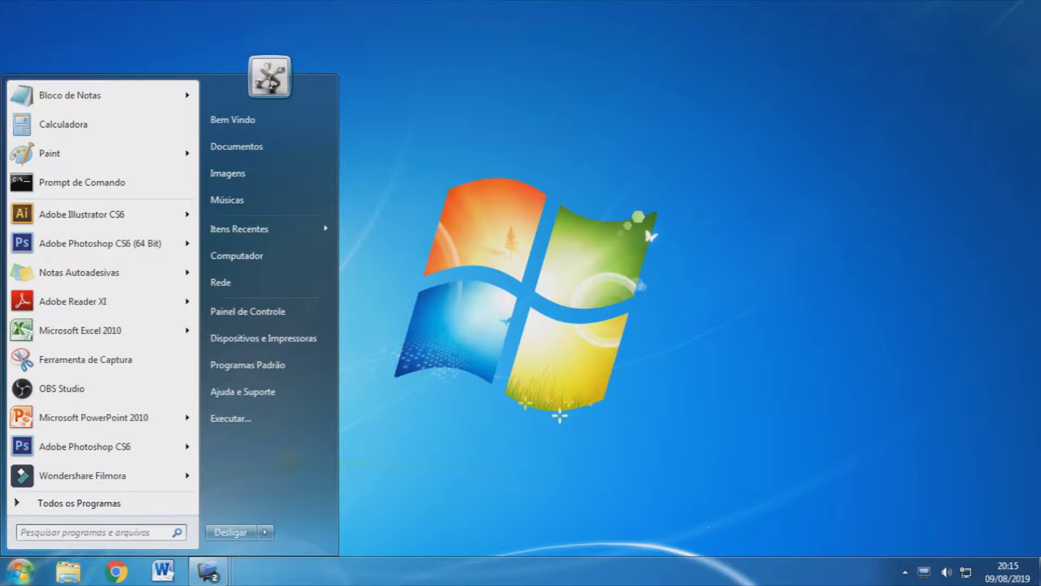
{"action": "left_click", "coordinate": [95, 326]}
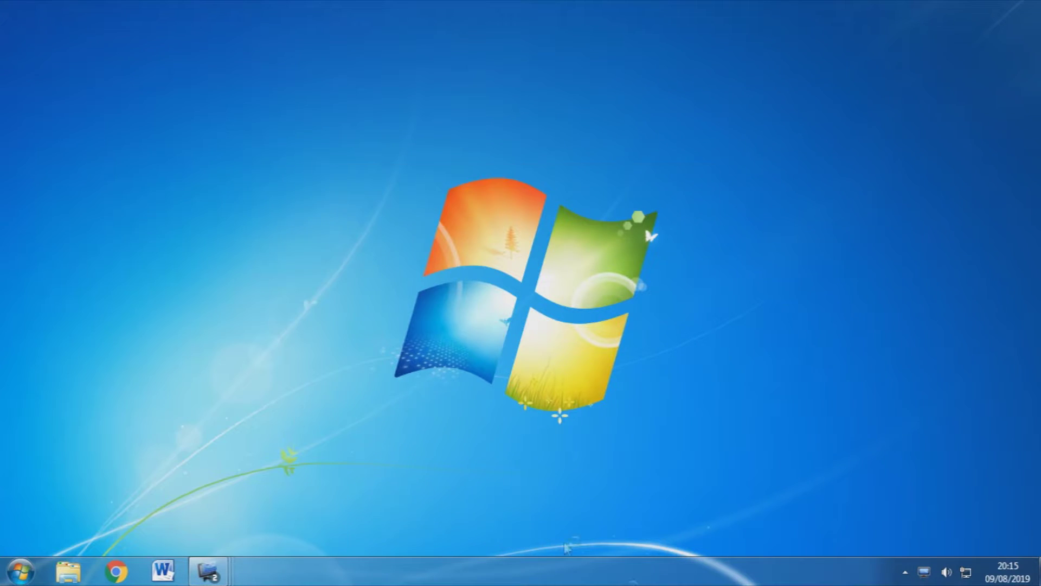
{"action": "left_click", "coordinate": [755, 27]}
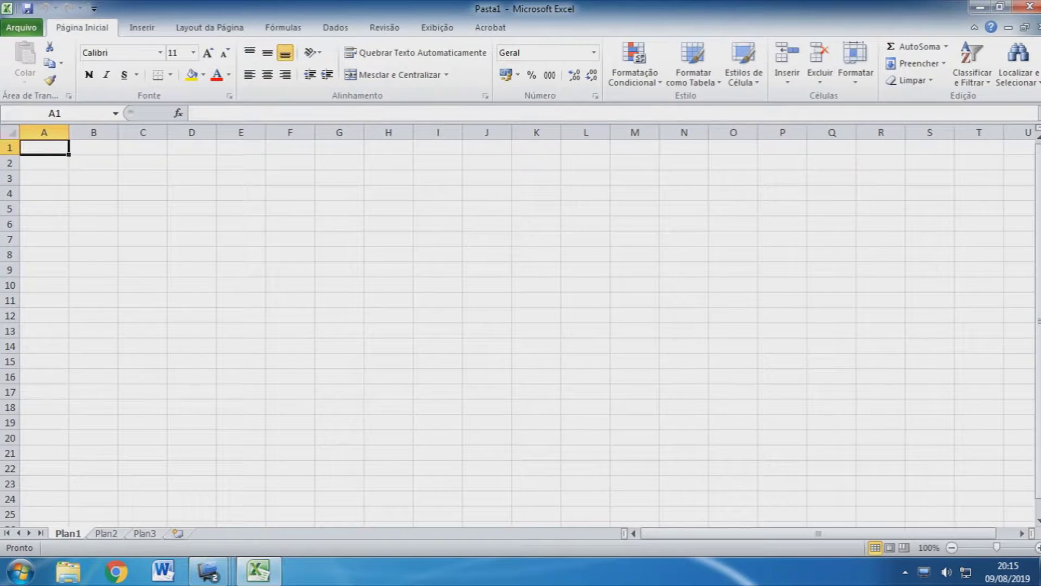
Minimize Excel to visit Desktop 3, and return to Desktop 2 with the workbook restored.
{"action": "left_click", "coordinate": [258, 570]}
{"action": "mouse_move", "coordinate": [207, 570]}
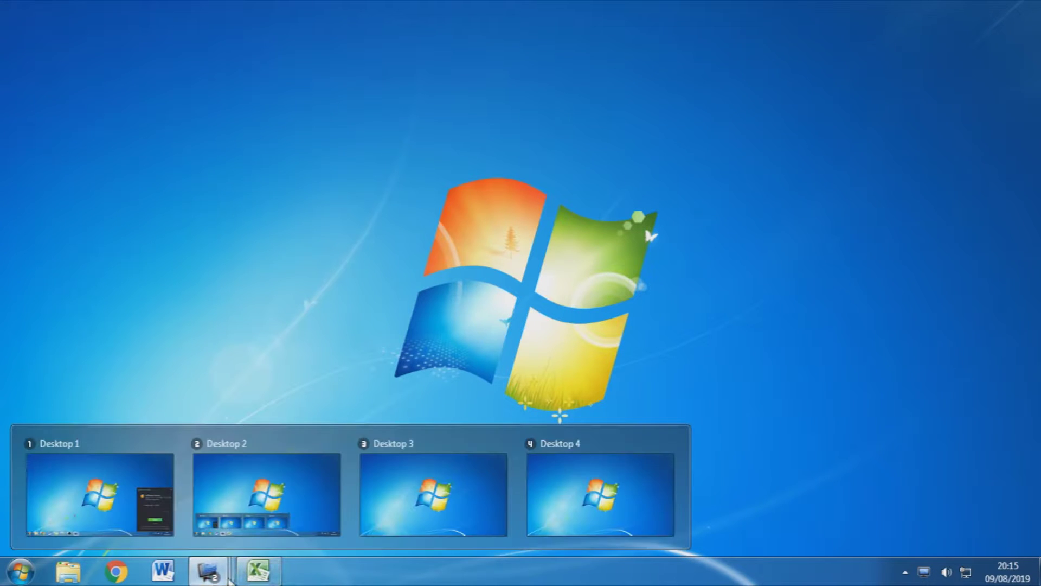
{"action": "left_click", "coordinate": [416, 513]}
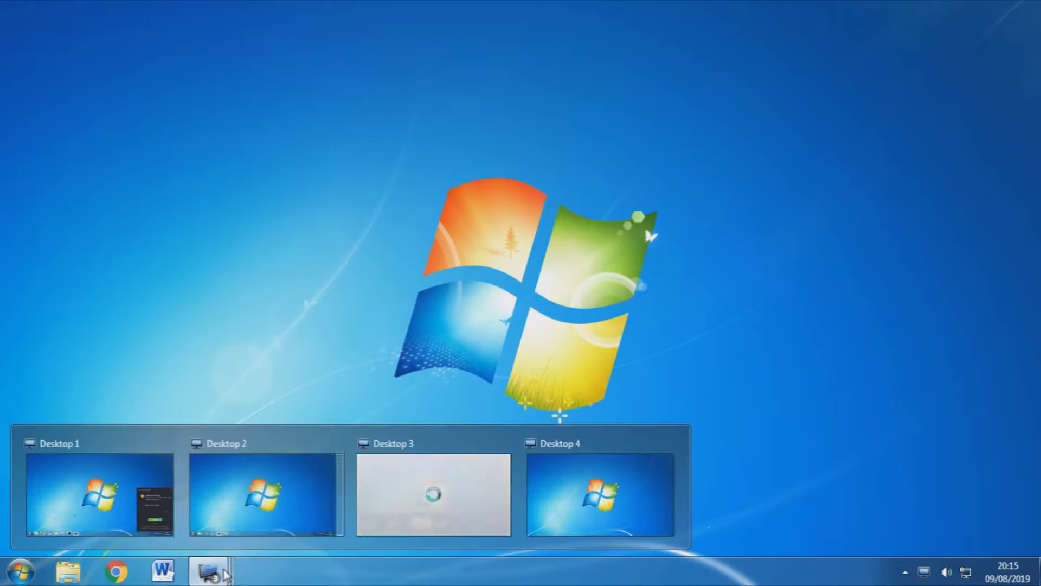
{"action": "left_click", "coordinate": [256, 517]}
{"action": "left_click", "coordinate": [266, 571]}
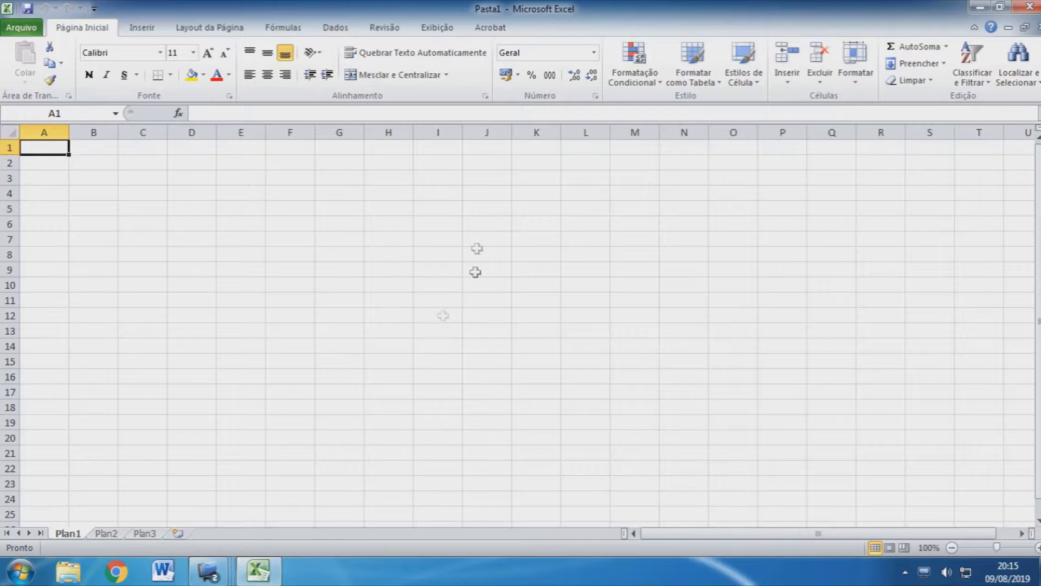
Preview the virtual desktops and switch through Desktop 4, Desktop 1 and Desktop 2 to compare their windows.
{"action": "mouse_move", "coordinate": [207, 570]}
{"action": "left_click", "coordinate": [548, 500]}
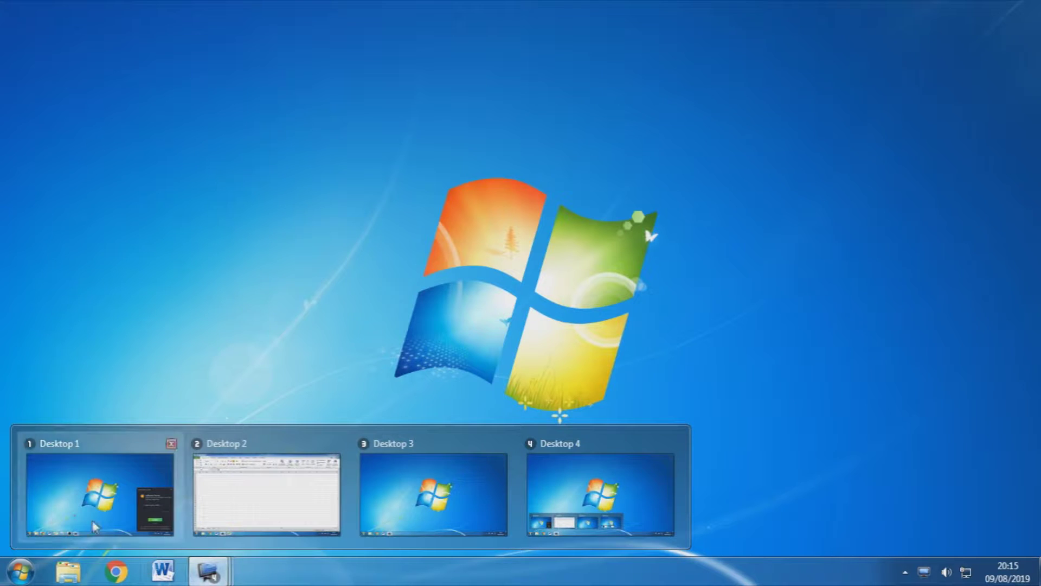
{"action": "left_click", "coordinate": [101, 493]}
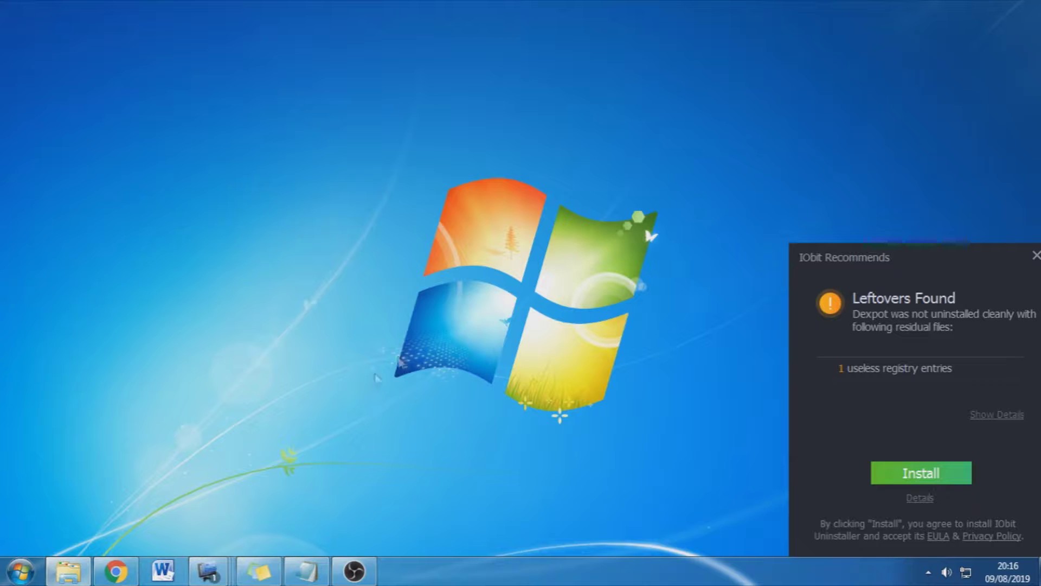
{"action": "right_click", "coordinate": [372, 520]}
{"action": "left_click", "coordinate": [299, 458]}
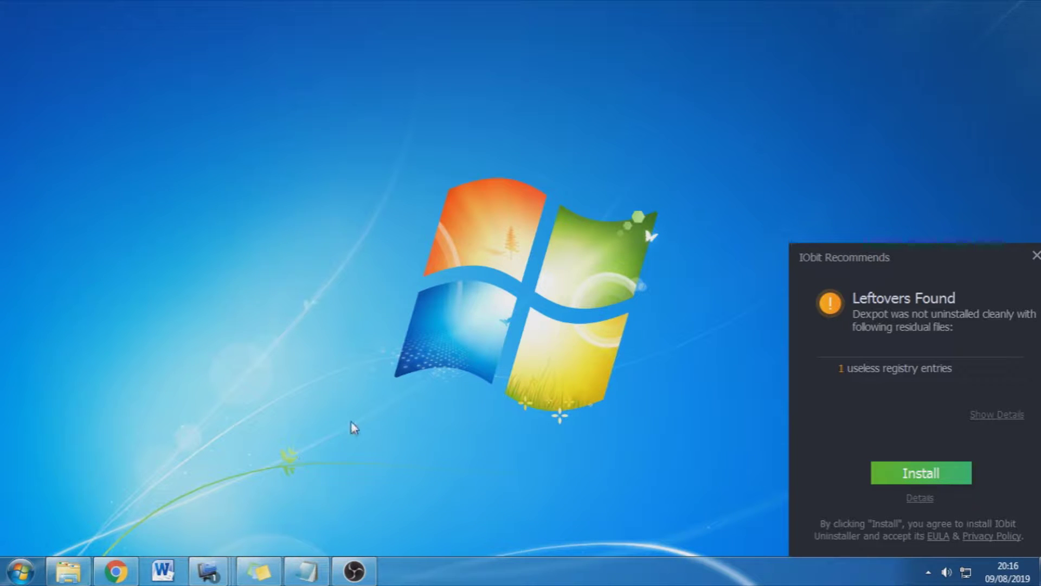
{"action": "mouse_move", "coordinate": [214, 570]}
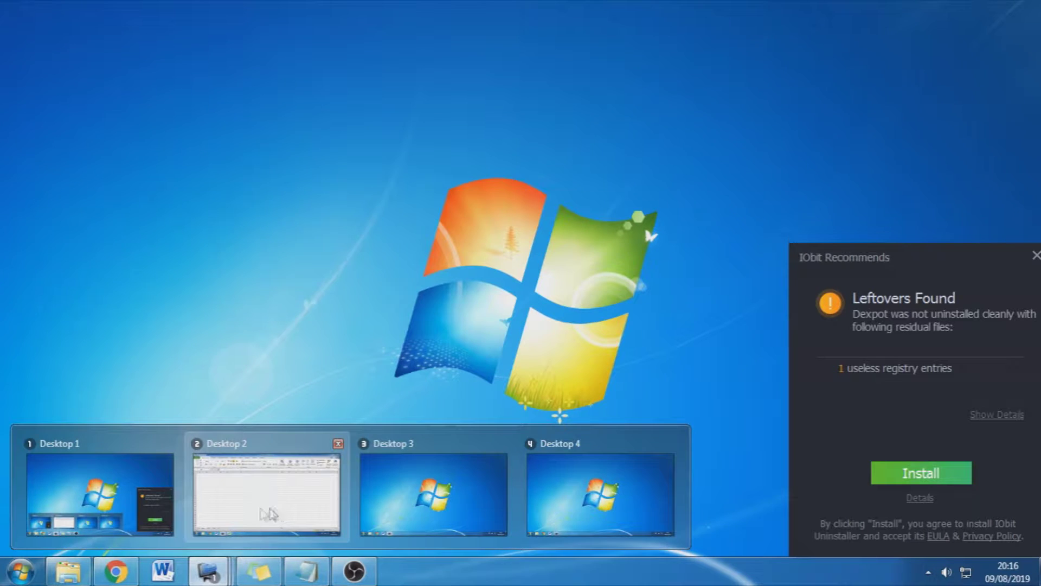
{"action": "left_click", "coordinate": [256, 537]}
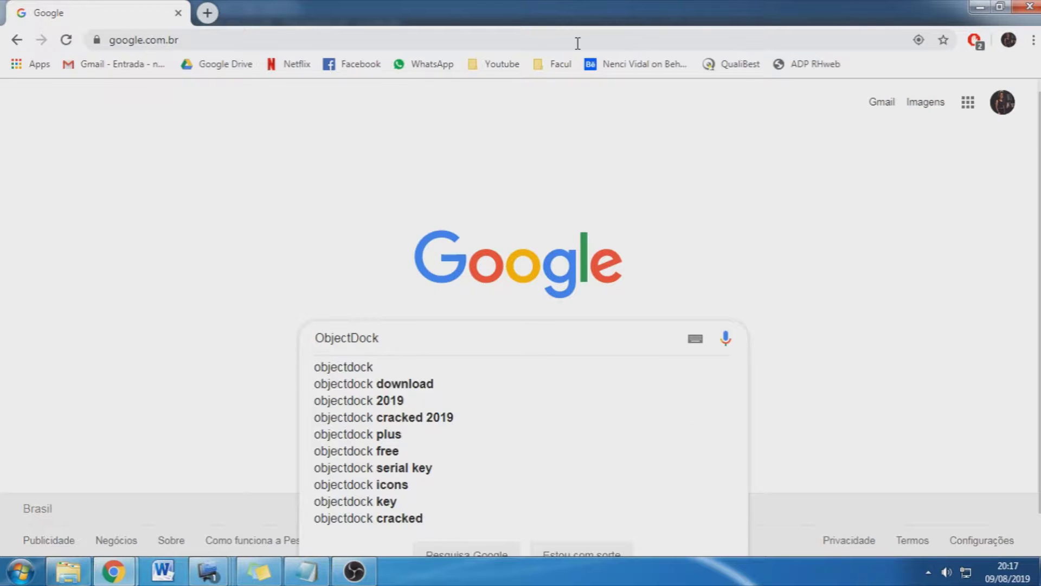
Search Google for ObjectDock and open the Uptodown result "Download em Português - ObjectDock 2.1".
{"action": "key", "text": "Return"}
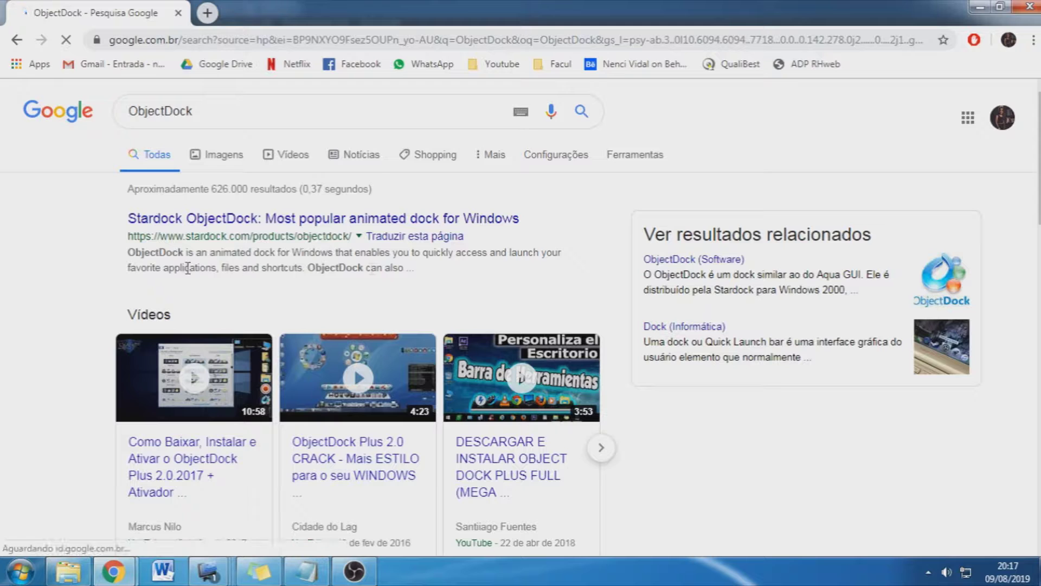
{"action": "scroll", "coordinate": [292, 266], "scroll_direction": "down", "scroll_amount": 5}
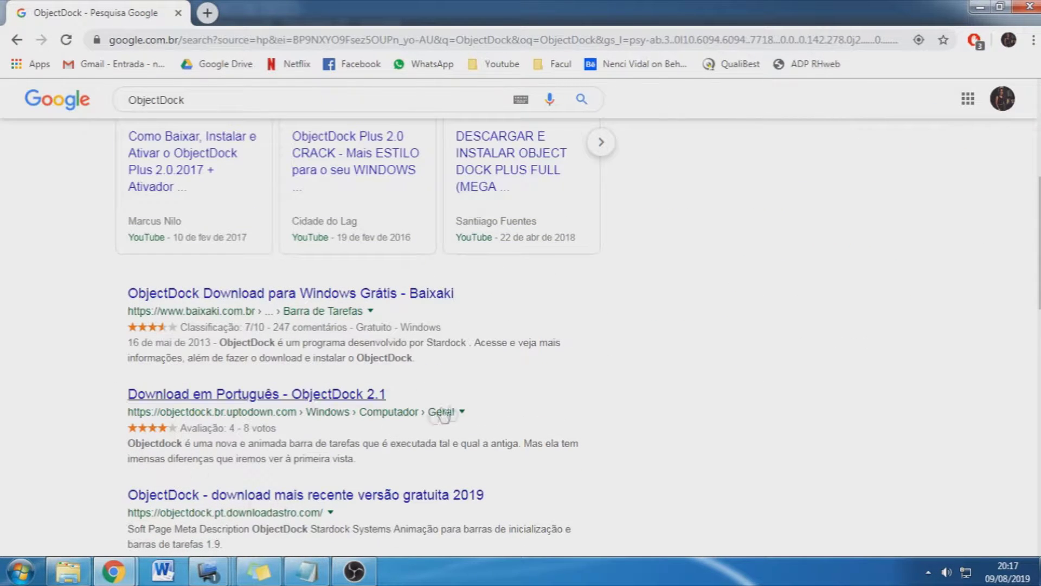
{"action": "left_click", "coordinate": [372, 401]}
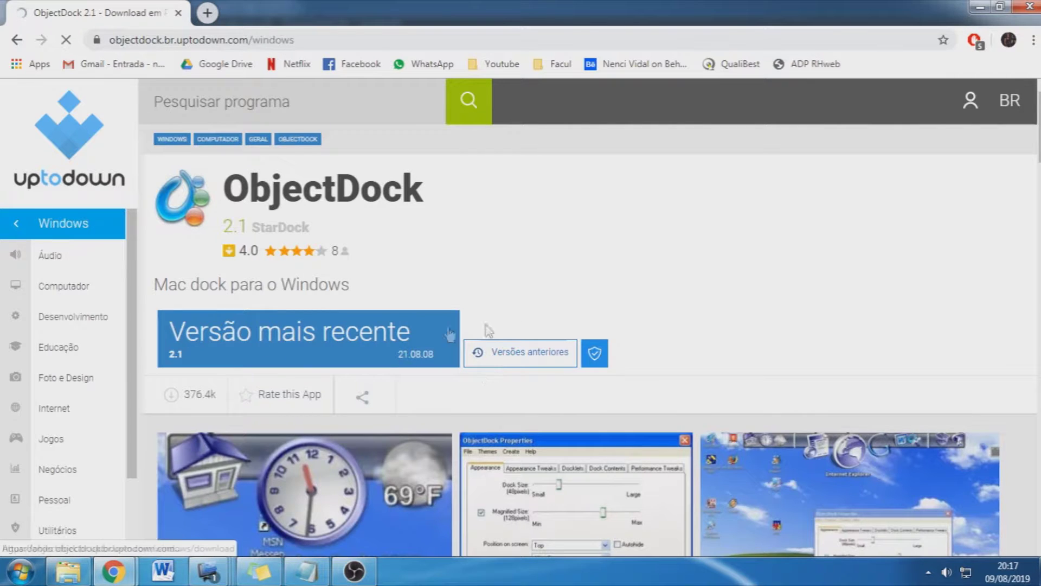
Download the latest version of ObjectDock, 2.1, from Uptodown and run its installer.
{"action": "left_click", "coordinate": [262, 339]}
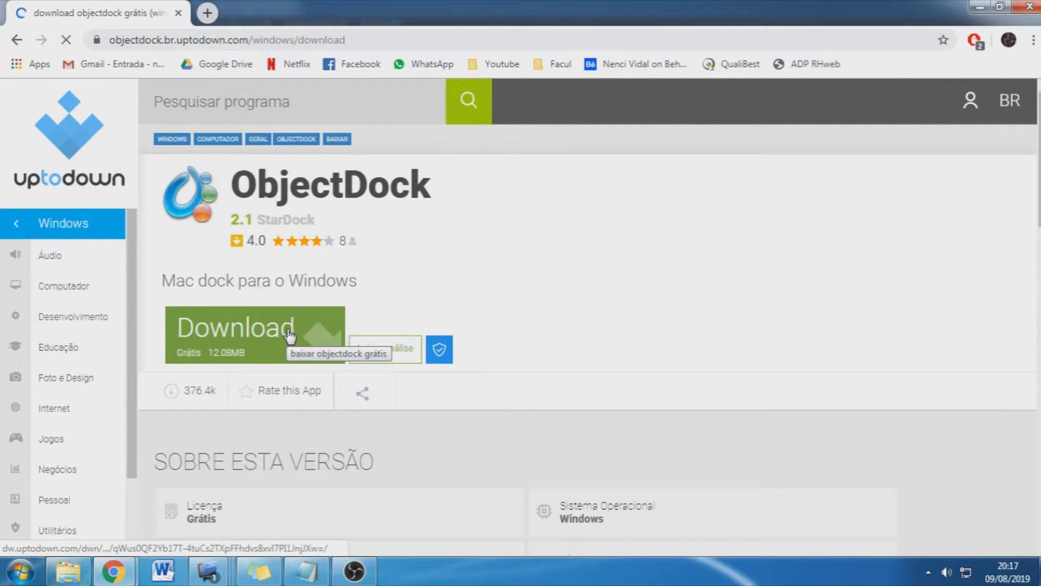
{"action": "left_click", "coordinate": [290, 336]}
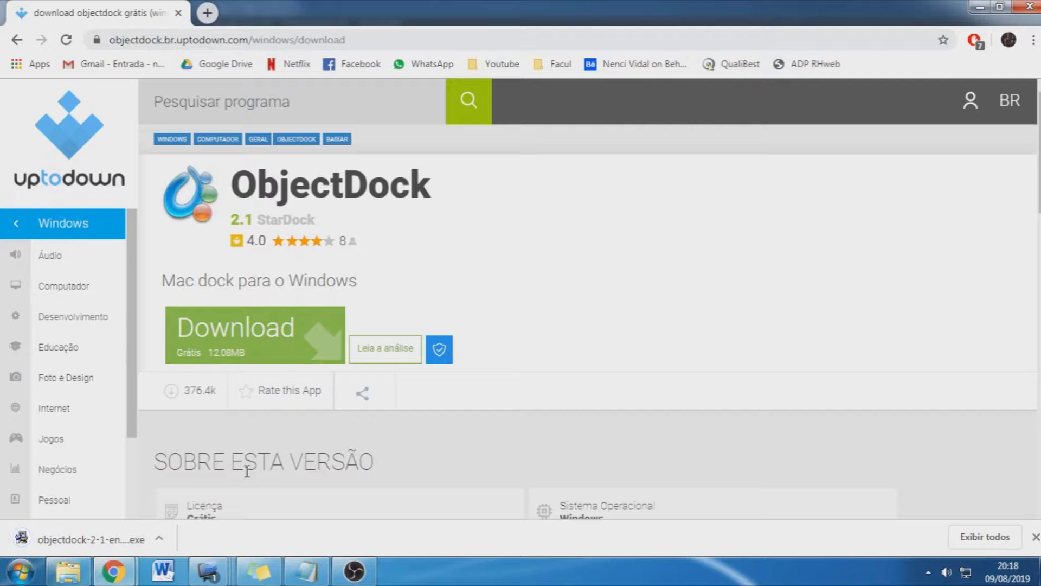
{"action": "left_click", "coordinate": [144, 538]}
{"action": "left_click", "coordinate": [602, 298]}
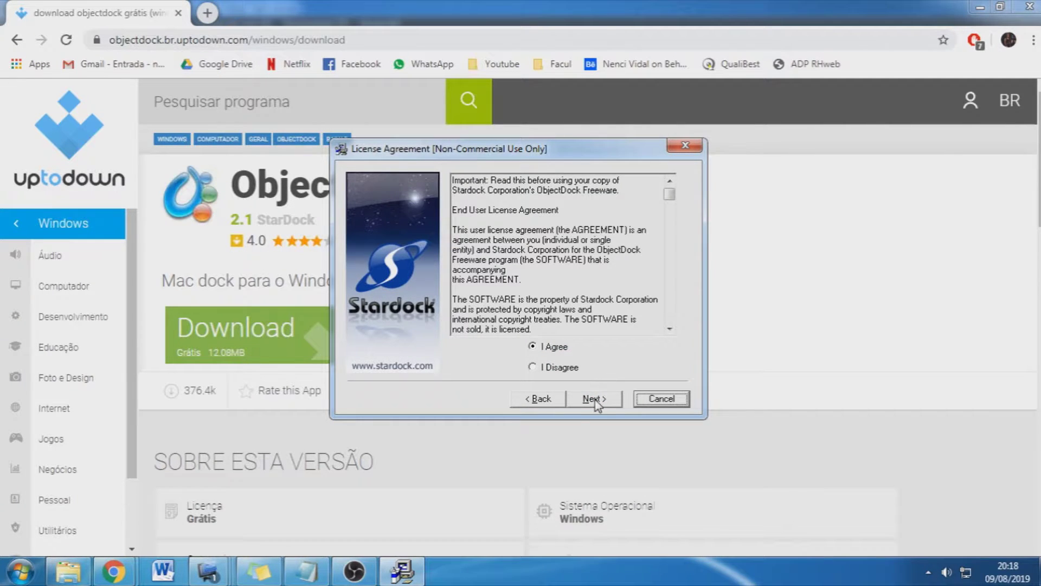
Accept the Stardock license agreement and complete the ObjectDock installation.
{"action": "left_click", "coordinate": [595, 399]}
{"action": "left_click", "coordinate": [595, 399]}
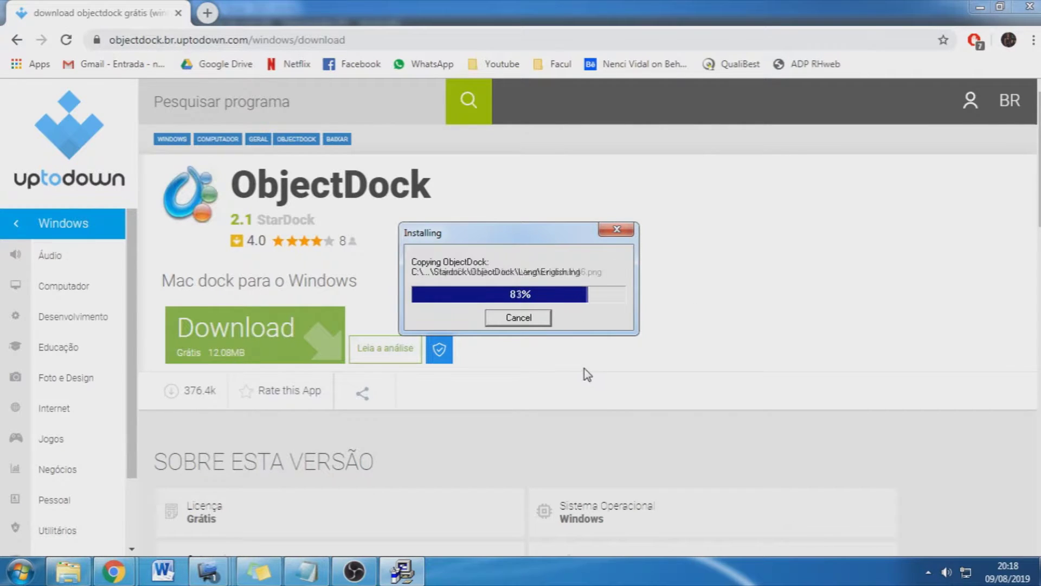
{"action": "left_click", "coordinate": [590, 399]}
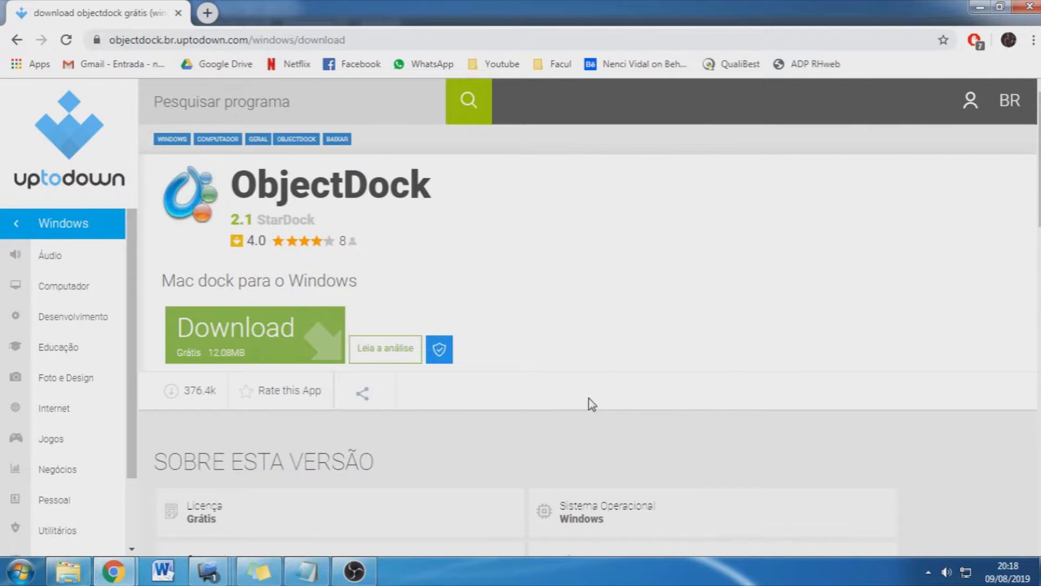
Show the Windows desktop and turn on the display of its icons (Mostrar ícones da área de trabalho).
{"action": "key", "text": "super+d"}
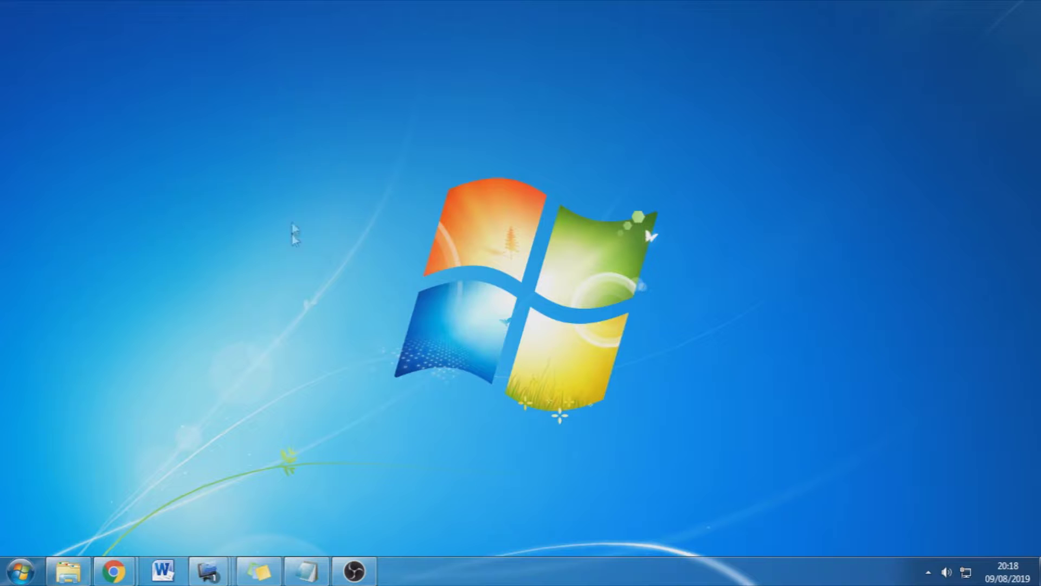
{"action": "right_click", "coordinate": [372, 223]}
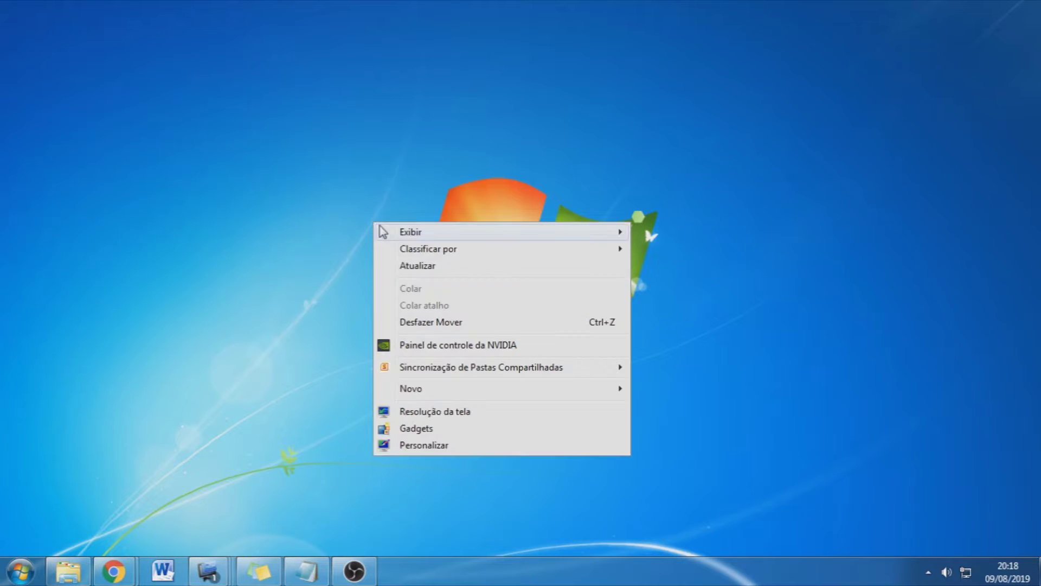
{"action": "mouse_move", "coordinate": [411, 234]}
{"action": "right_click", "coordinate": [396, 186]}
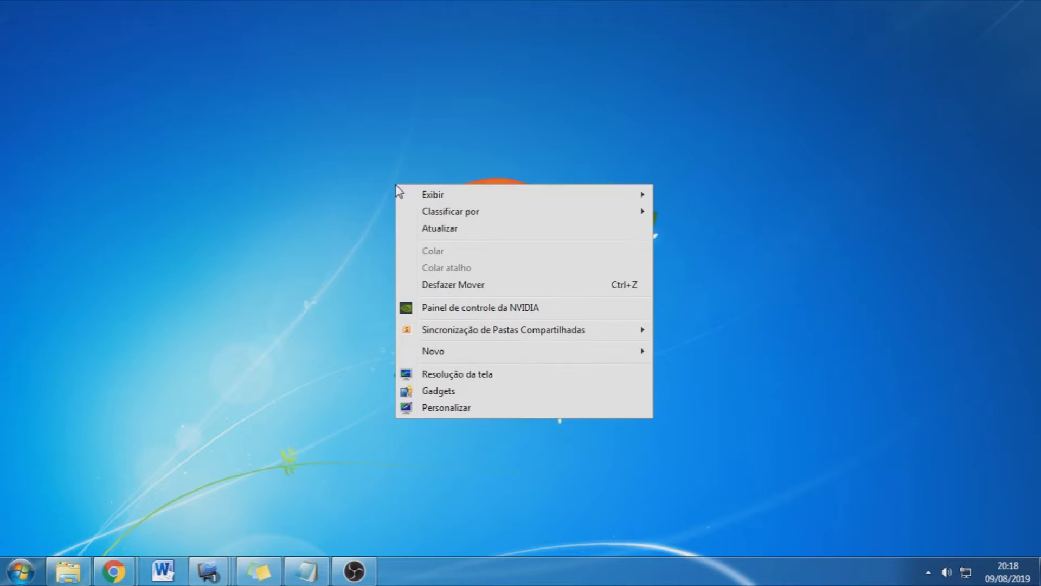
{"action": "mouse_move", "coordinate": [439, 195]}
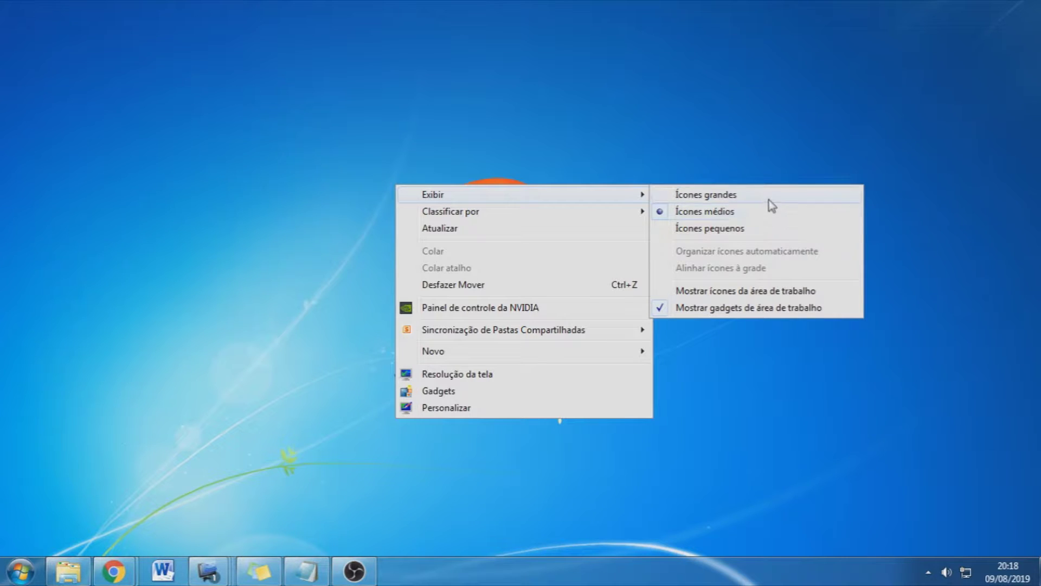
{"action": "left_click", "coordinate": [773, 290]}
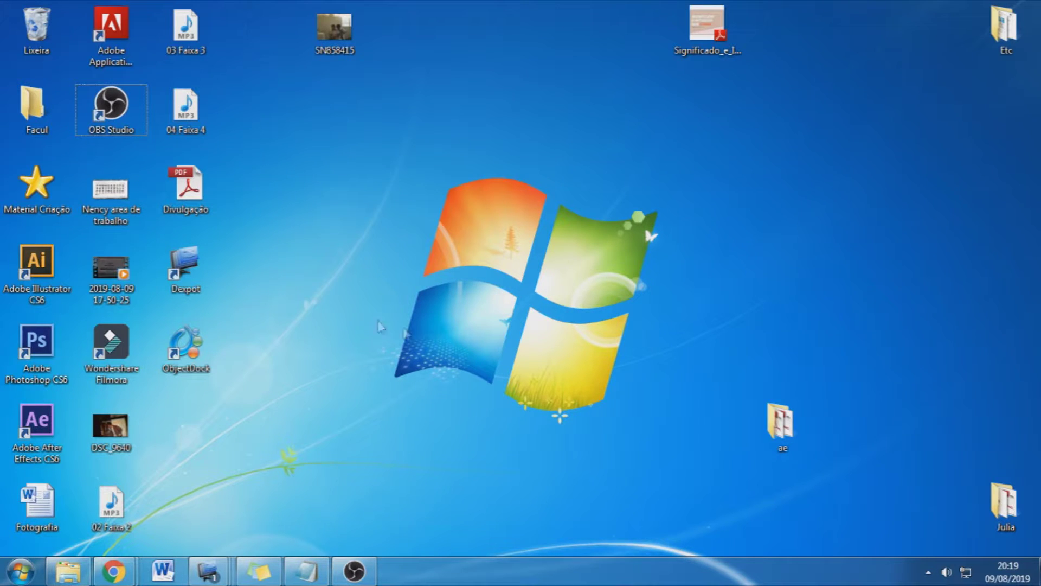
Launch ObjectDock from its desktop shortcut and set the dock's position on screen to Top.
{"action": "double_click", "coordinate": [191, 347]}
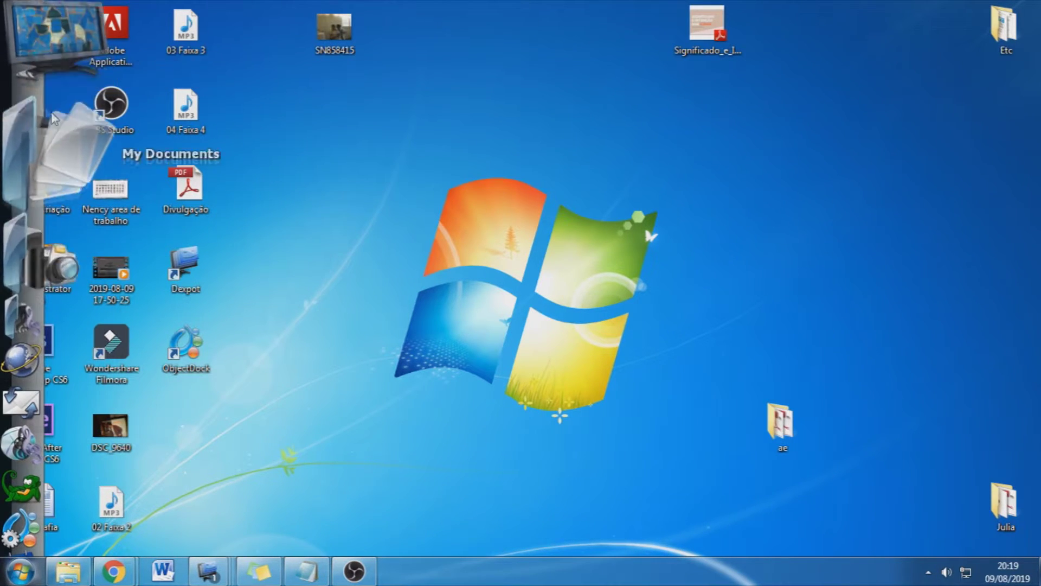
{"action": "right_click", "coordinate": [13, 537]}
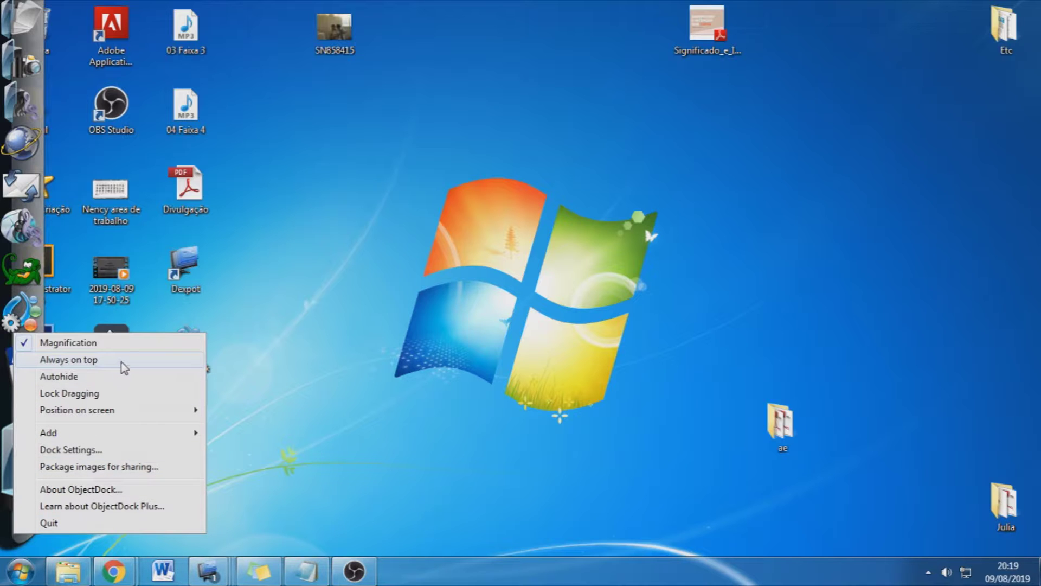
{"action": "mouse_move", "coordinate": [156, 412]}
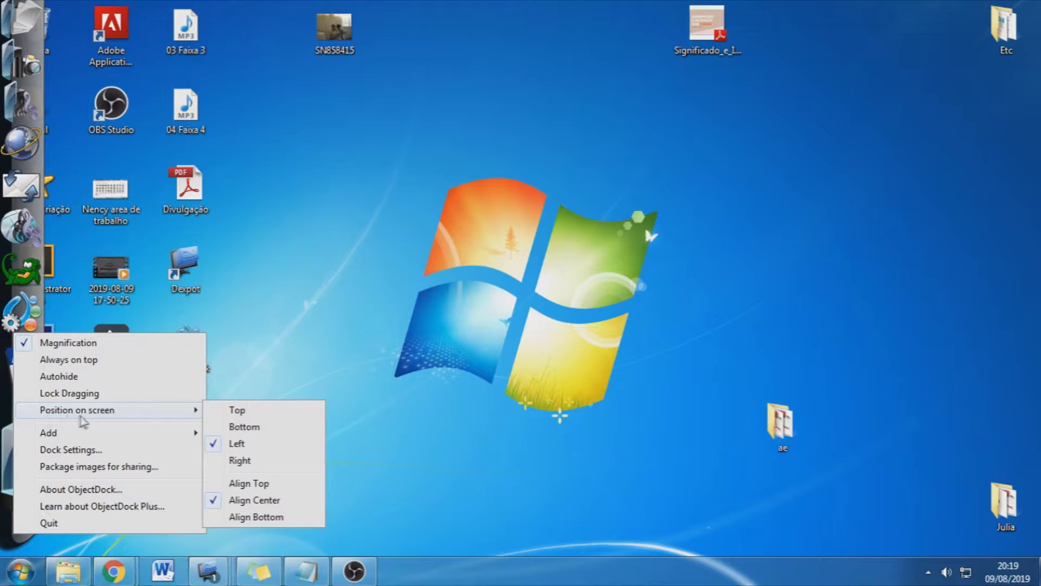
{"action": "left_click", "coordinate": [289, 416]}
{"action": "left_click", "coordinate": [542, 9]}
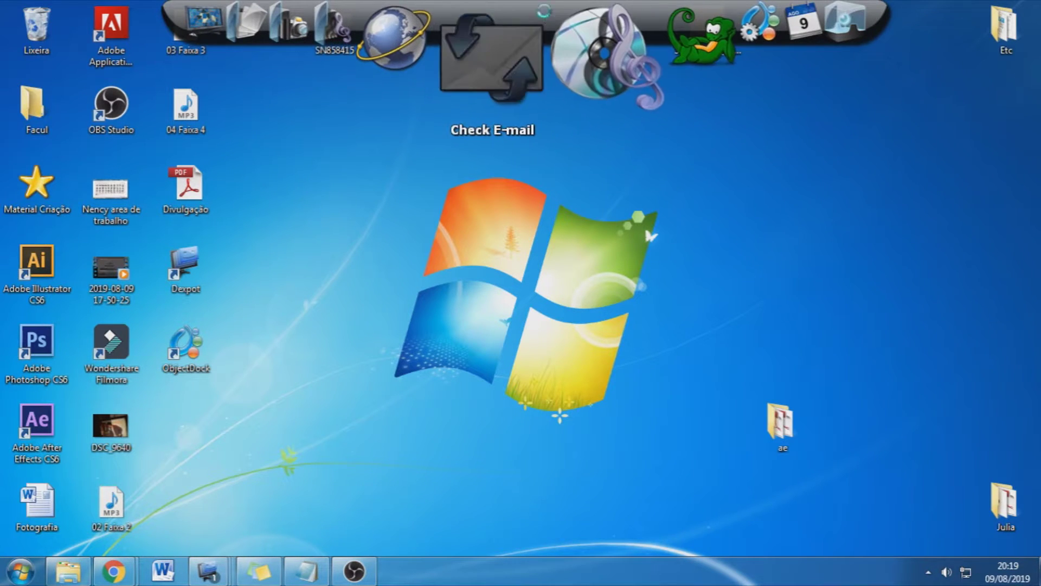
Try the dock's Left position on screen, followed by its Bottom position.
{"action": "right_click", "coordinate": [771, 16]}
{"action": "mouse_move", "coordinate": [849, 95]}
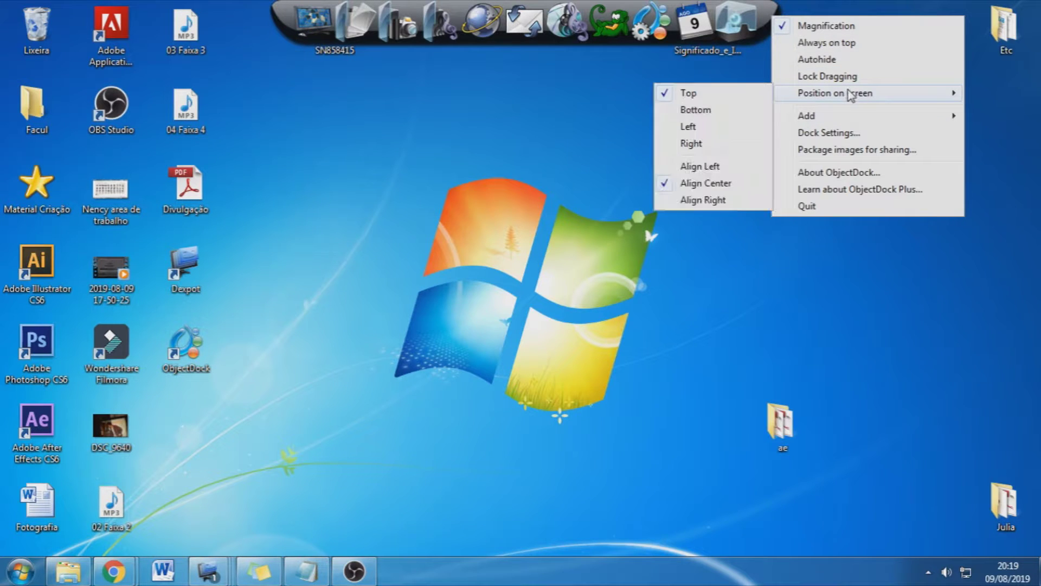
{"action": "left_click", "coordinate": [737, 130]}
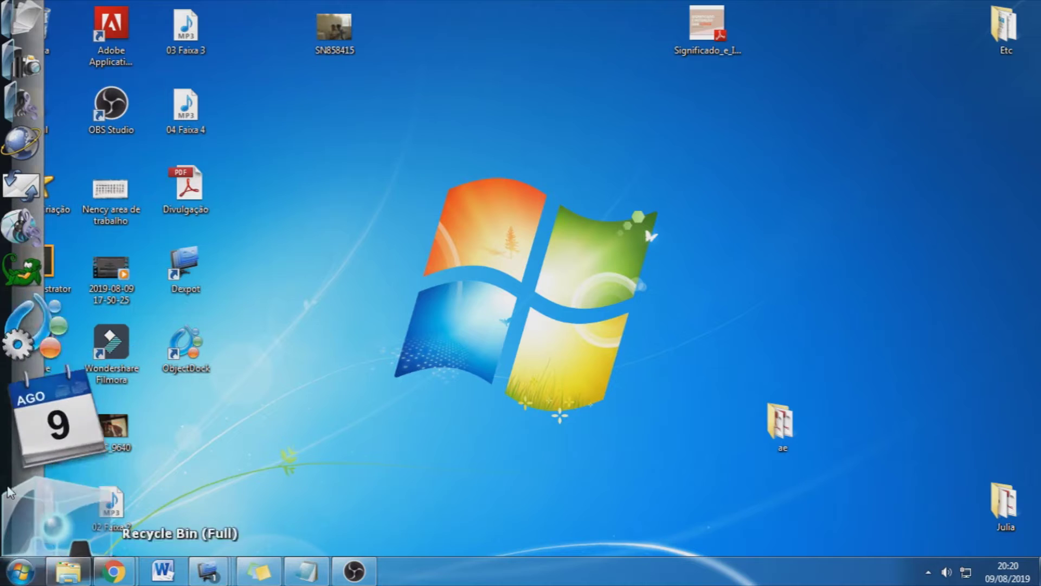
{"action": "right_click", "coordinate": [14, 538]}
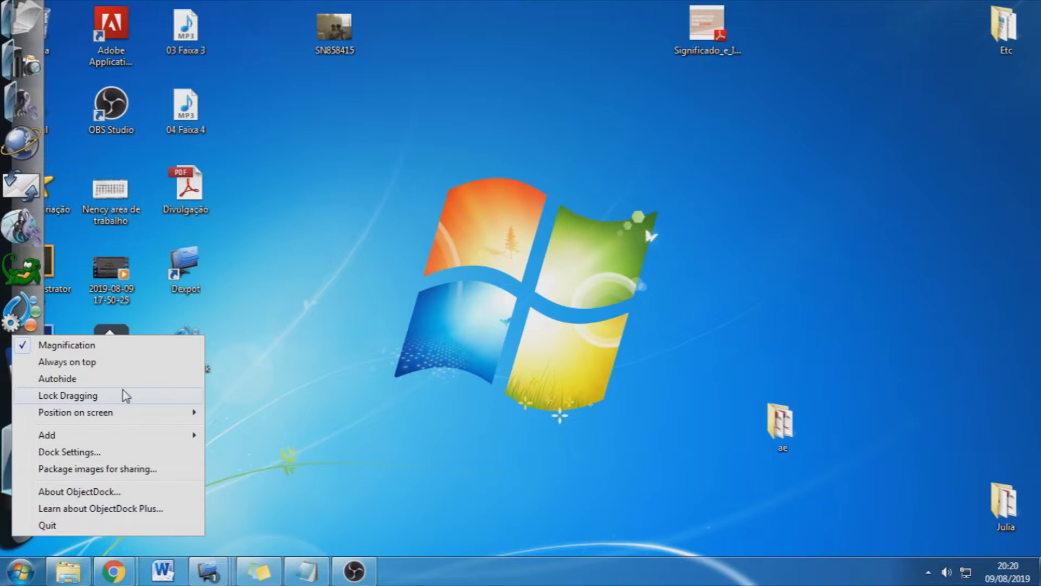
{"action": "mouse_move", "coordinate": [154, 414]}
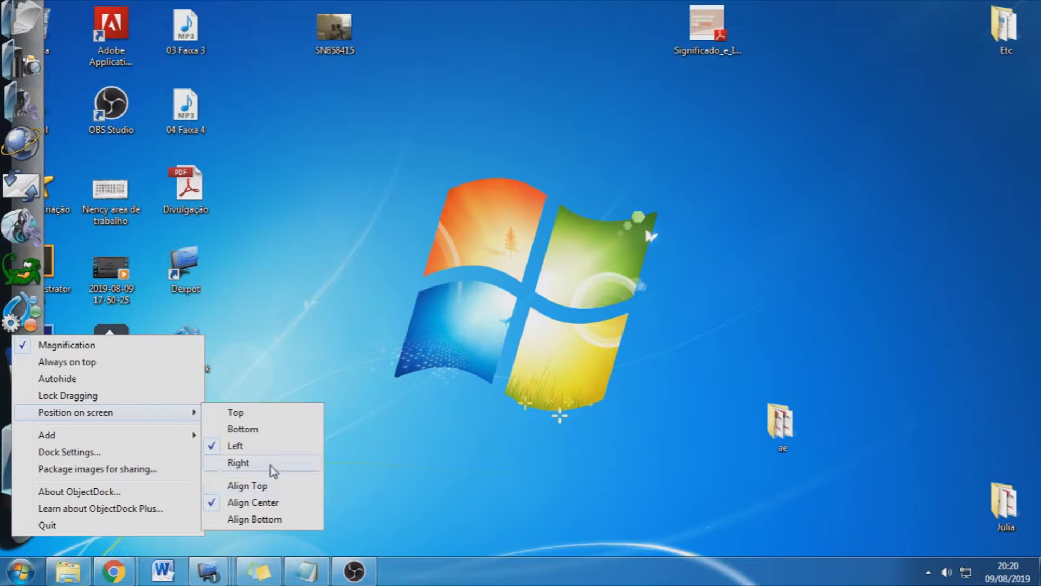
{"action": "left_click", "coordinate": [281, 429]}
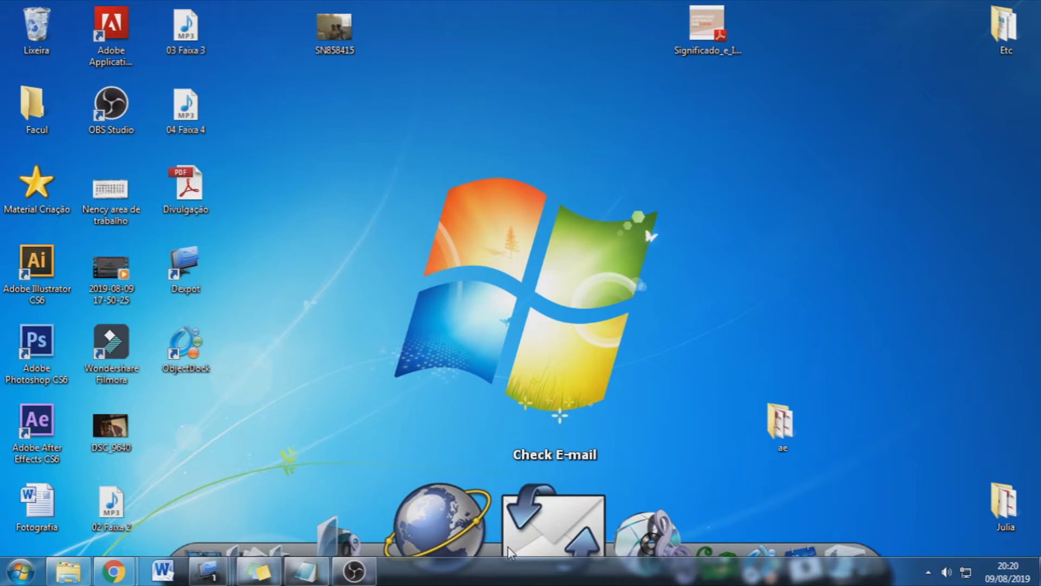
Return the dock from the Bottom position to the Top position on screen.
{"action": "right_click", "coordinate": [491, 545]}
{"action": "left_click", "coordinate": [351, 500]}
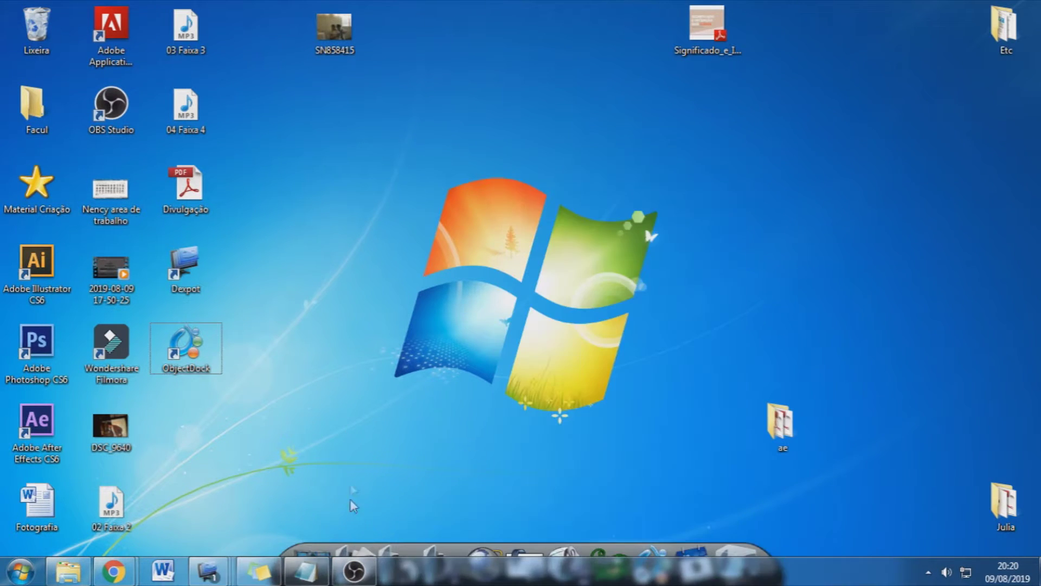
{"action": "right_click", "coordinate": [294, 555]}
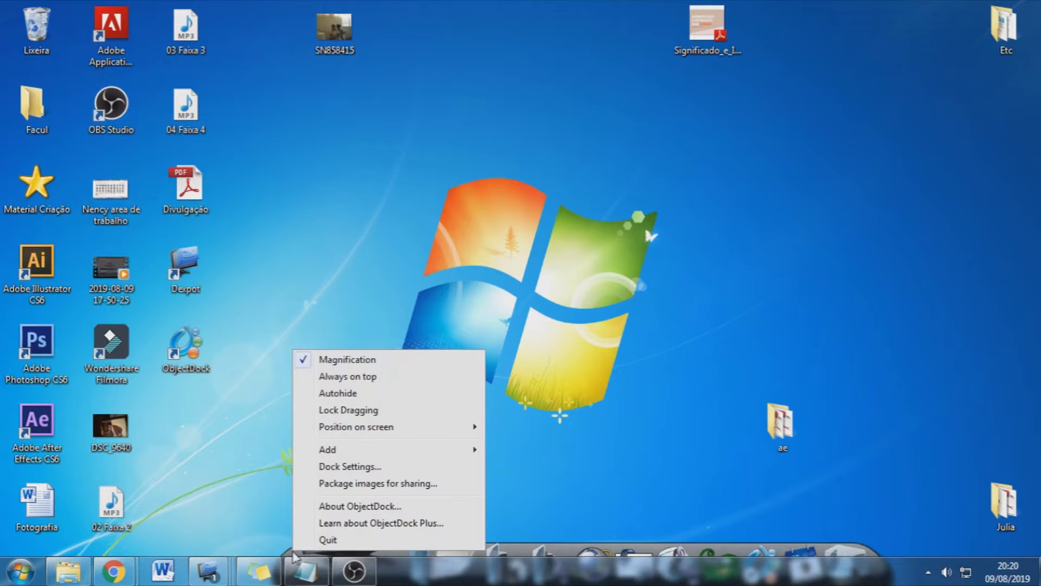
{"action": "mouse_move", "coordinate": [426, 428]}
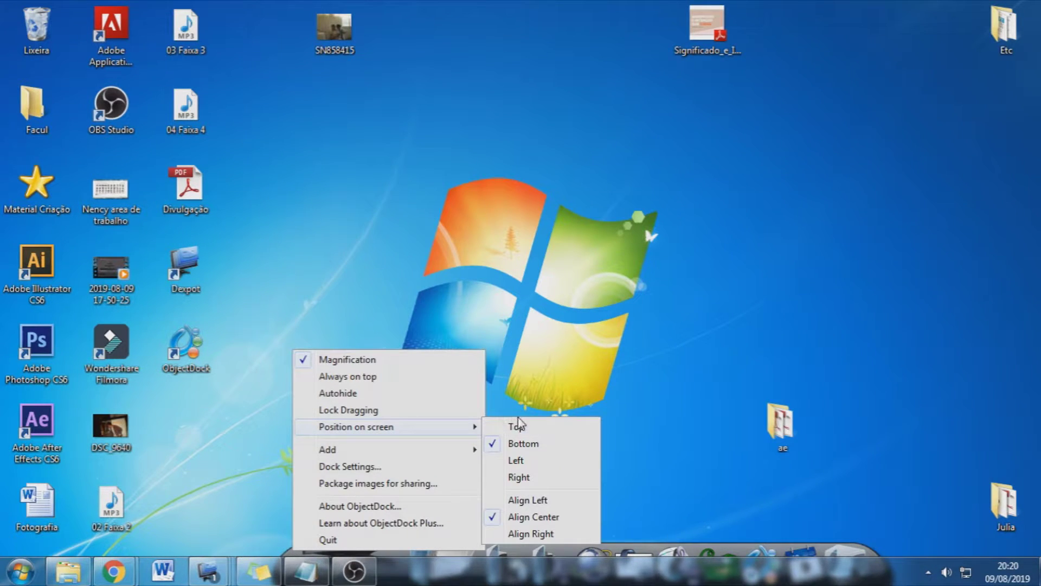
{"action": "left_click", "coordinate": [529, 426]}
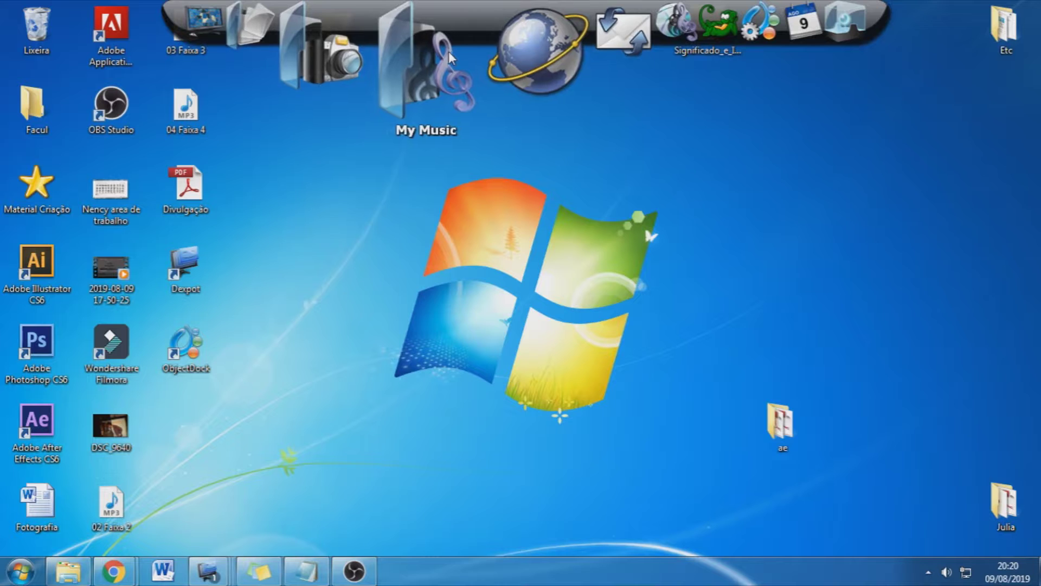
Remove the web globe, Check E-mail, green creature, ObjectDock and Recycle Bin icons from the dock.
{"action": "left_click_drag", "start_coordinate": [500, 53], "coordinate": [547, 491]}
{"action": "left_click_drag", "start_coordinate": [503, 22], "coordinate": [500, 465]}
{"action": "left_click_drag", "start_coordinate": [604, 25], "coordinate": [618, 428]}
{"action": "left_click_drag", "start_coordinate": [585, 21], "coordinate": [574, 313]}
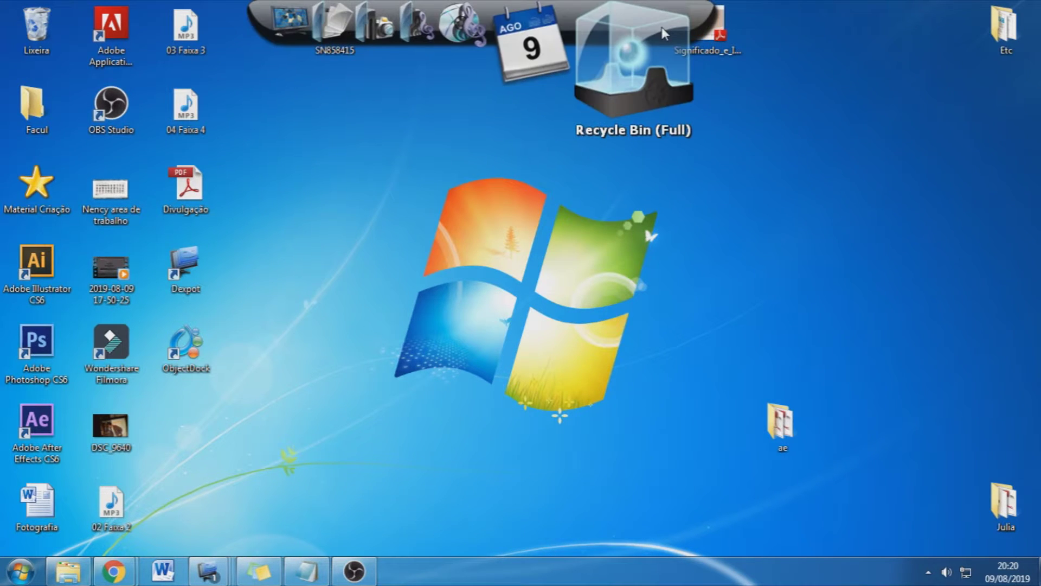
{"action": "left_click_drag", "start_coordinate": [662, 27], "coordinate": [602, 428]}
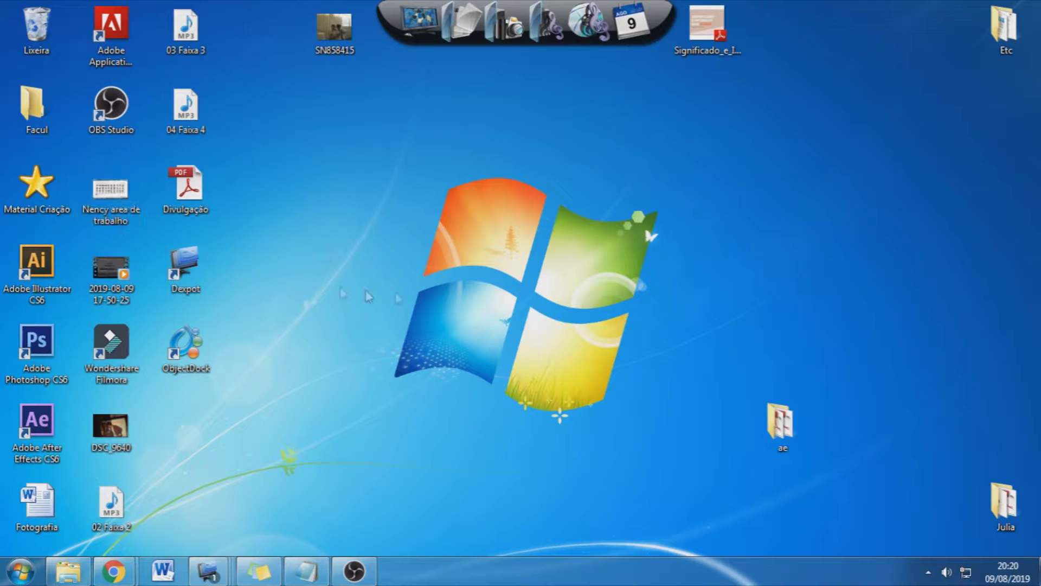
Add the desktop folder named after a person and the Divulgação PDF to the dock, and test My Music by opening and closing its window.
{"action": "left_click_drag", "start_coordinate": [1004, 502], "coordinate": [564, 54]}
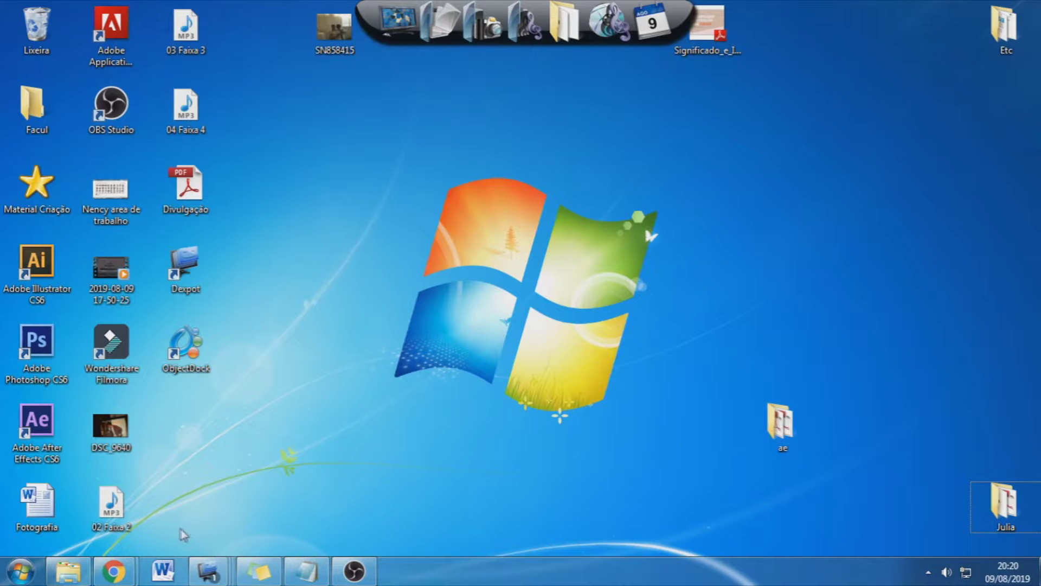
{"action": "left_click", "coordinate": [179, 203]}
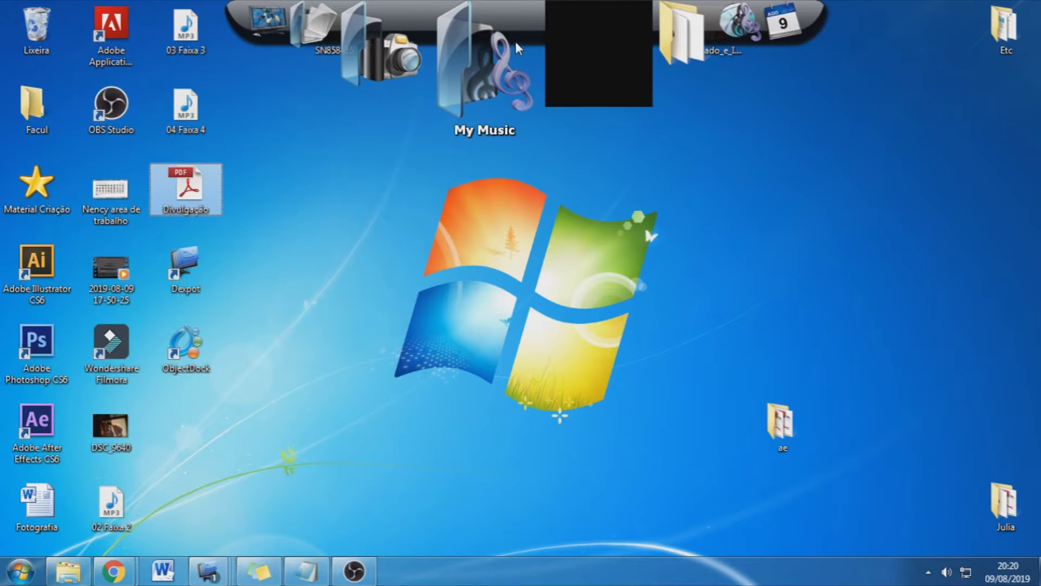
{"action": "left_click", "coordinate": [510, 57]}
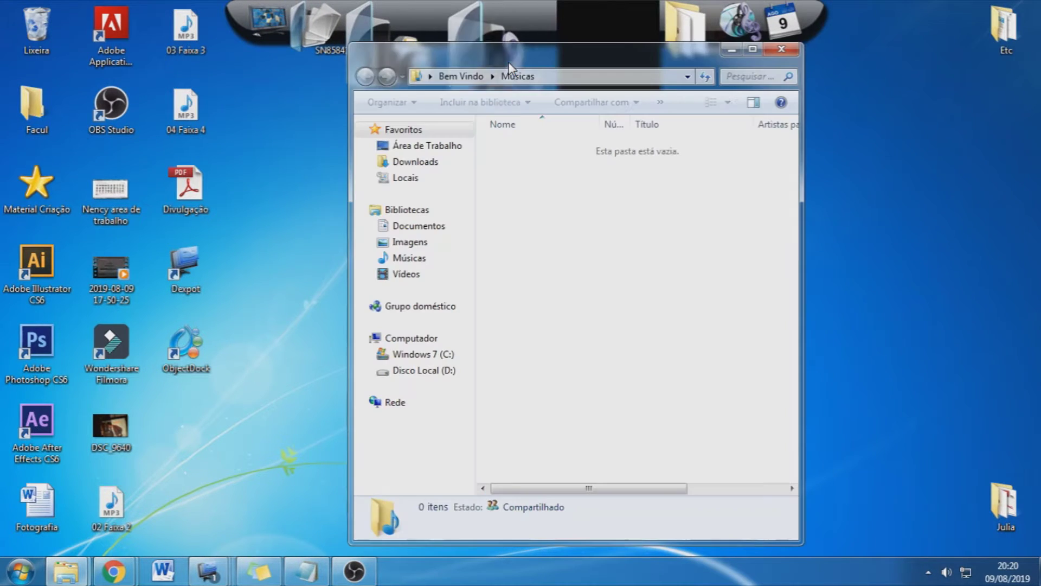
{"action": "left_click", "coordinate": [790, 53]}
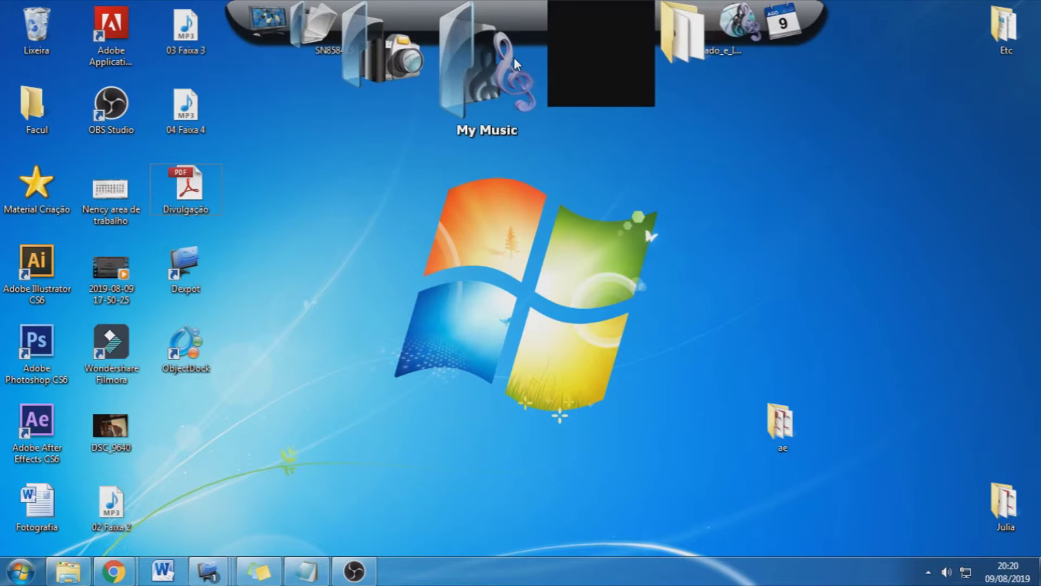
Remove the newly added PDF and folder shortcuts from the dock.
{"action": "left_click_drag", "start_coordinate": [557, 47], "coordinate": [567, 477]}
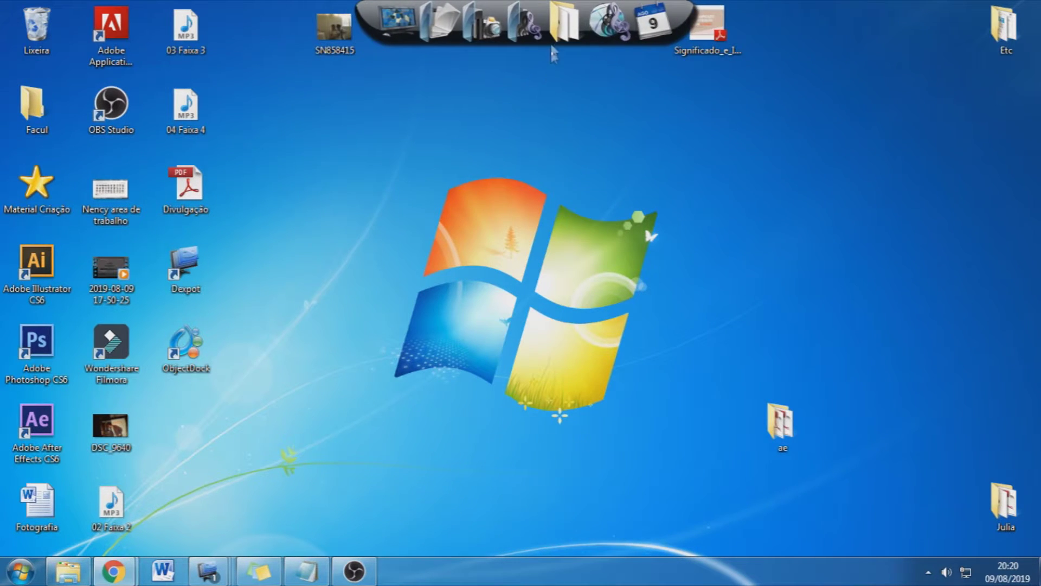
{"action": "left_click_drag", "start_coordinate": [552, 54], "coordinate": [557, 413]}
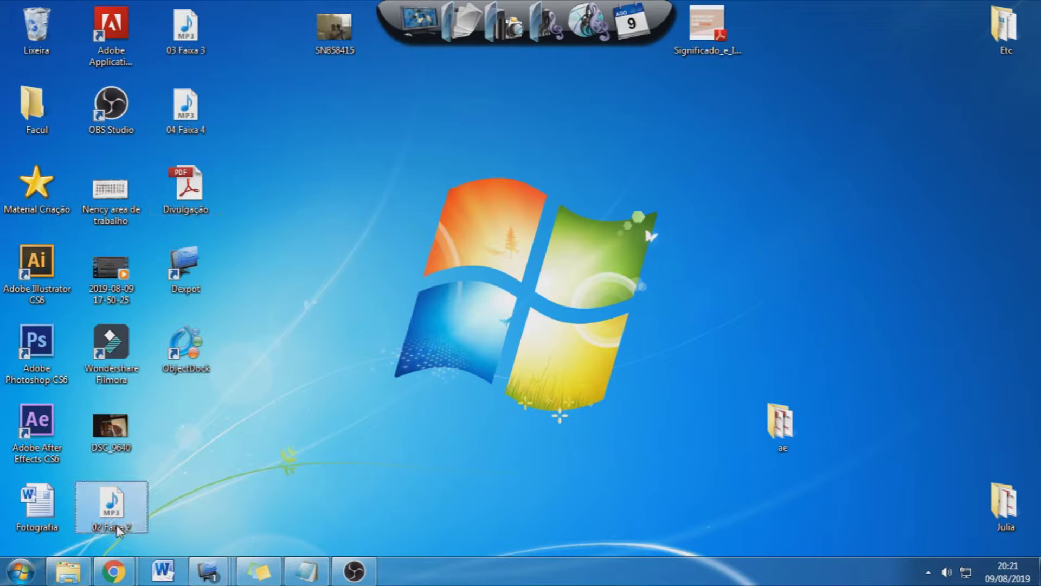
Open the desktop folder named after a person and create a subfolder called "musicas" in it.
{"action": "double_click", "coordinate": [988, 497]}
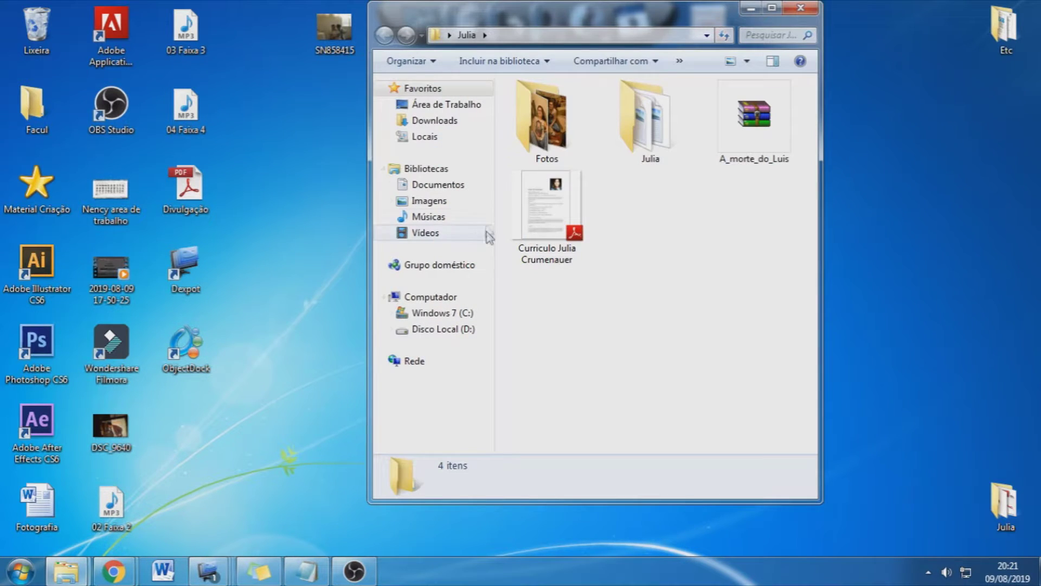
{"action": "right_click", "coordinate": [650, 269]}
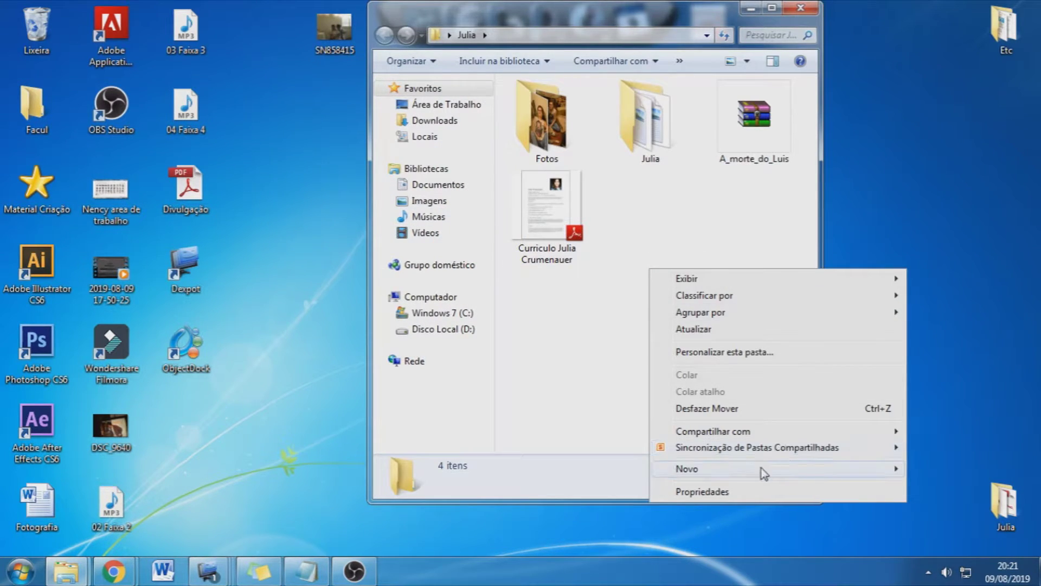
{"action": "mouse_move", "coordinate": [763, 470]}
{"action": "left_click", "coordinate": [564, 195]}
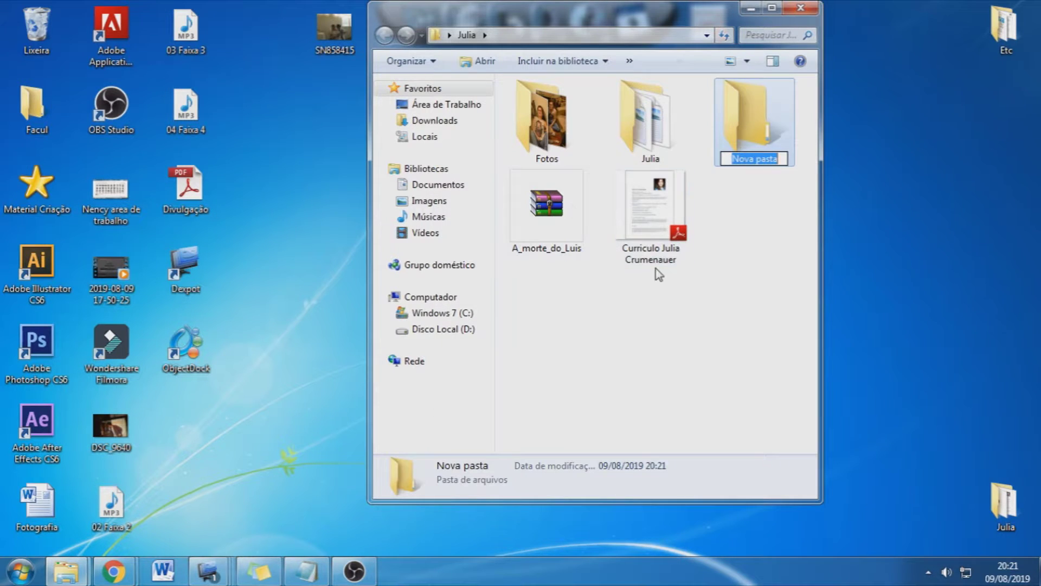
{"action": "type", "text": "mus"}
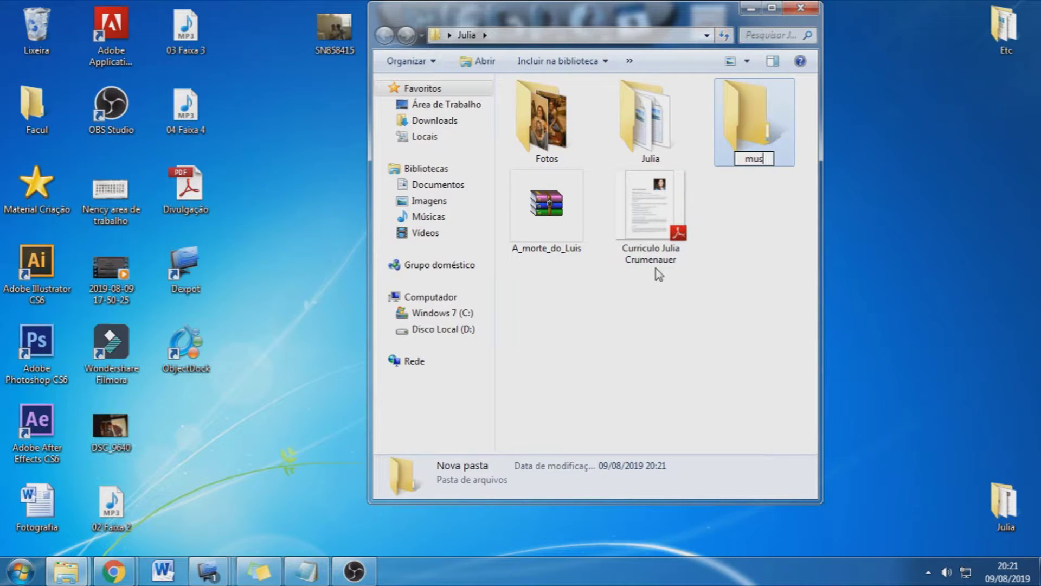
{"action": "type", "text": "icas"}
{"action": "key", "text": "Return"}
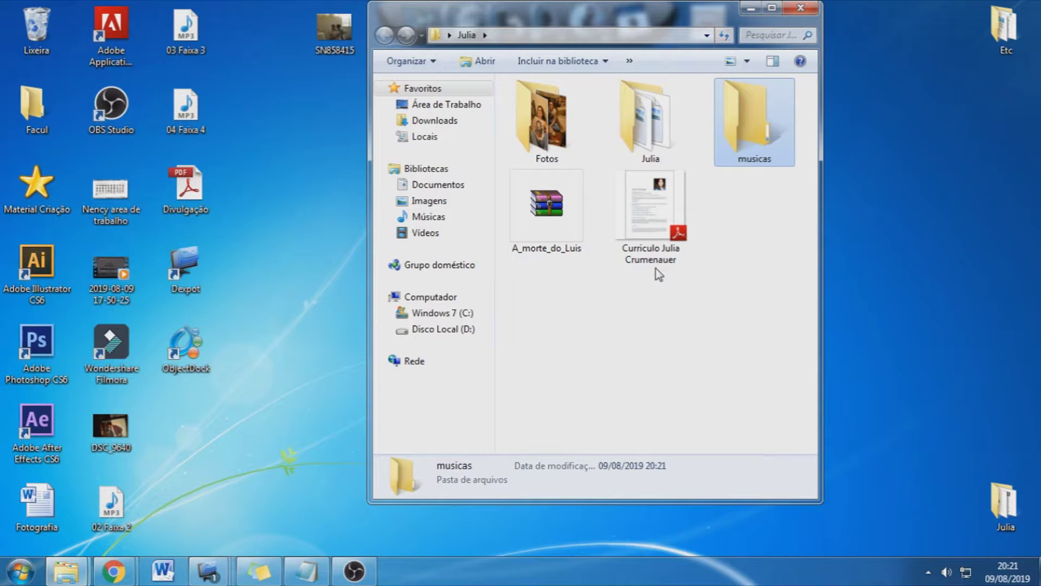
{"action": "left_click", "coordinate": [672, 314]}
Move the desktop MP3 files 02 Faixa 2, 03 Faixa 3 and 04 Faixa 4 into the musicas folder and close the folder window.
{"action": "left_click_drag", "start_coordinate": [111, 505], "coordinate": [756, 130]}
{"action": "left_click_drag", "start_coordinate": [186, 27], "coordinate": [752, 130]}
{"action": "left_click_drag", "start_coordinate": [186, 106], "coordinate": [751, 130]}
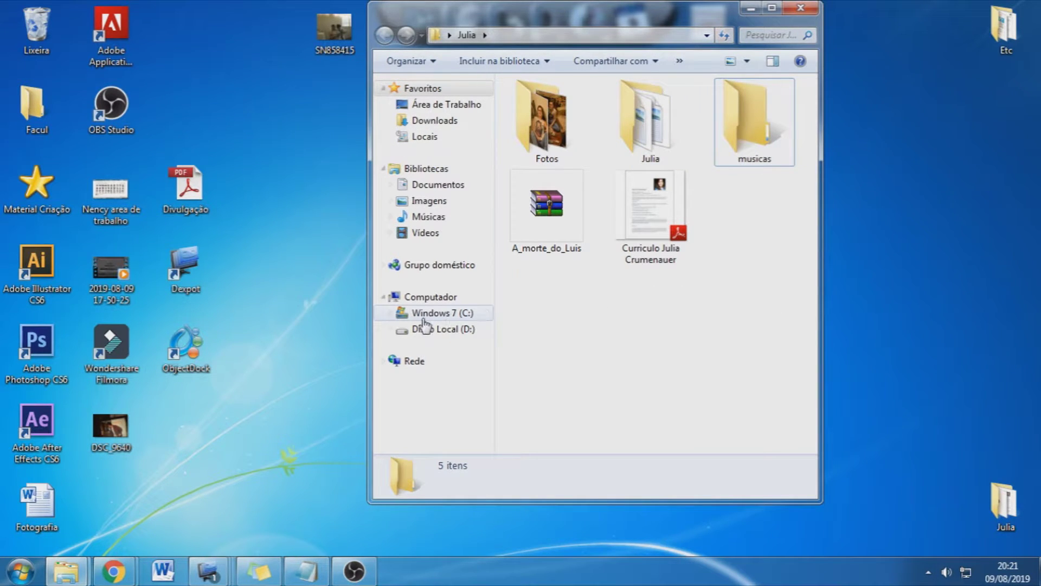
{"action": "left_click", "coordinate": [801, 8]}
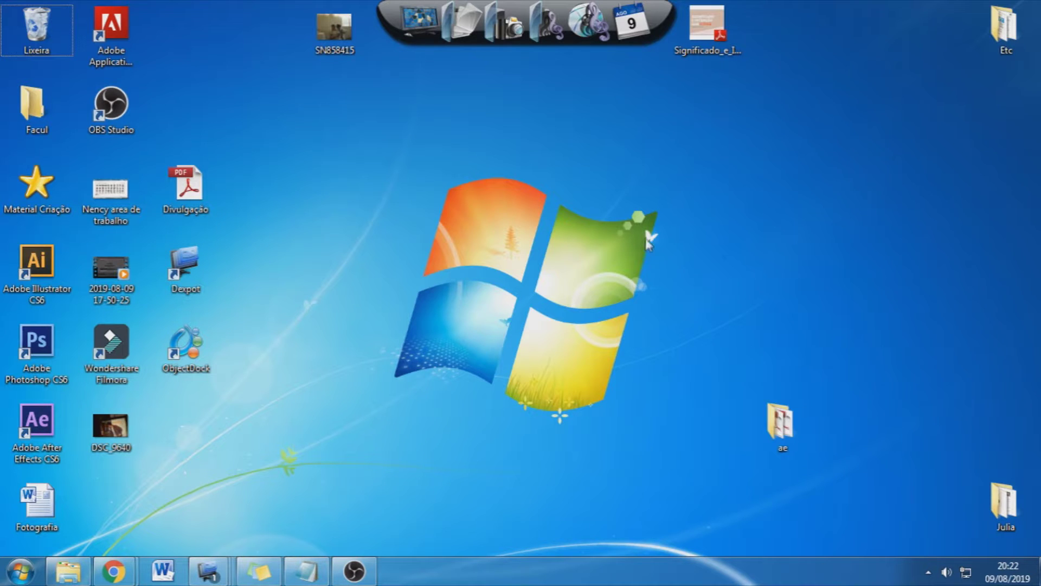
Move the Divulgação PDF and the Dexpot shortcut into the desktop icon column below the Etc folder.
{"action": "left_click_drag", "start_coordinate": [186, 190], "coordinate": [678, 147]}
{"action": "left_click_drag", "start_coordinate": [771, 136], "coordinate": [1003, 189]}
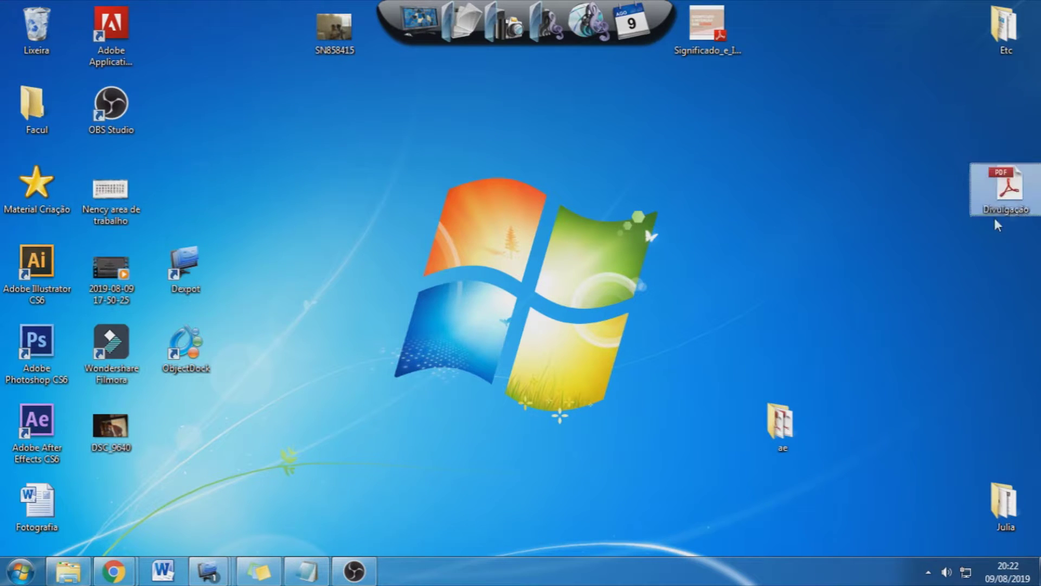
{"action": "left_click_drag", "start_coordinate": [186, 270], "coordinate": [1006, 270]}
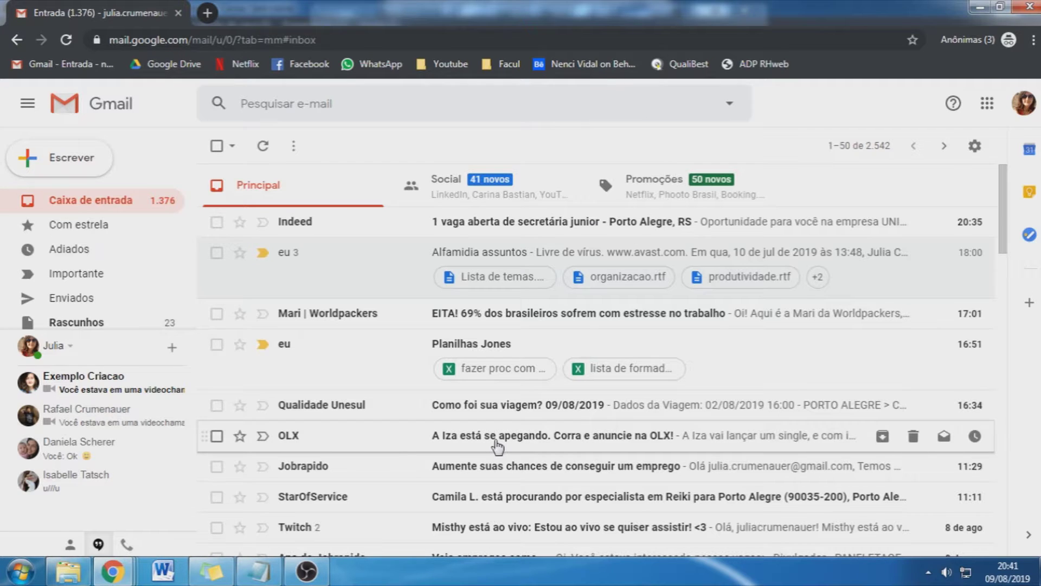
In Gmail, expand and collapse Categorias, and view the Promoções, Social and Principal inbox sections.
{"action": "scroll", "coordinate": [95, 249], "scroll_direction": "down", "scroll_amount": 2}
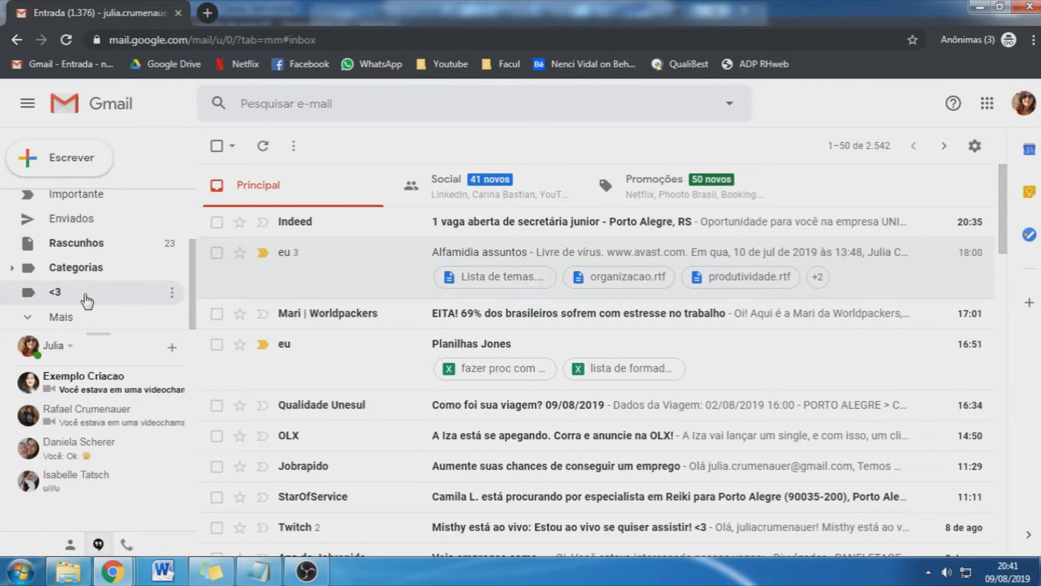
{"action": "left_click", "coordinate": [12, 267]}
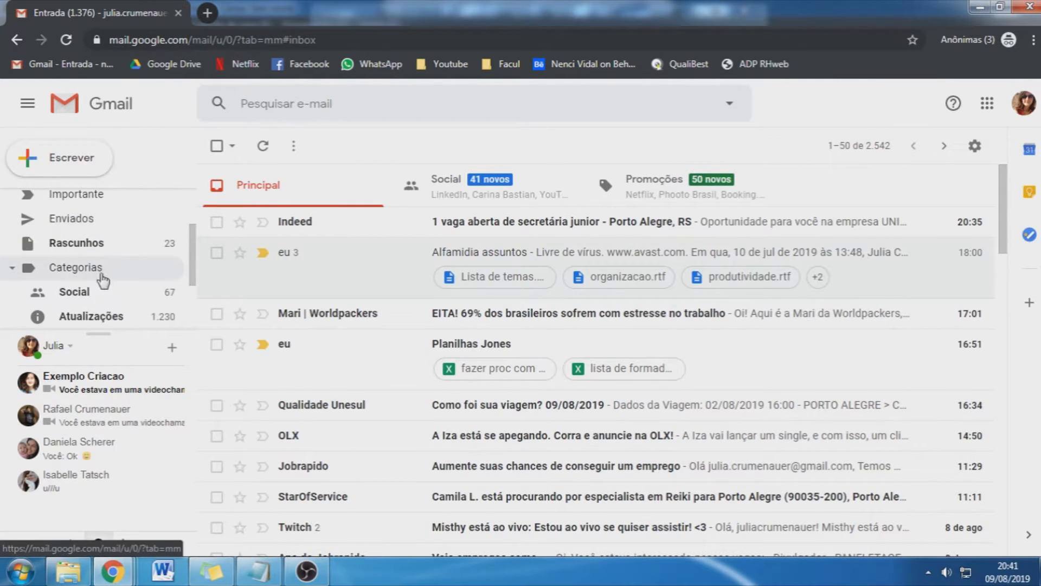
{"action": "left_click", "coordinate": [12, 268]}
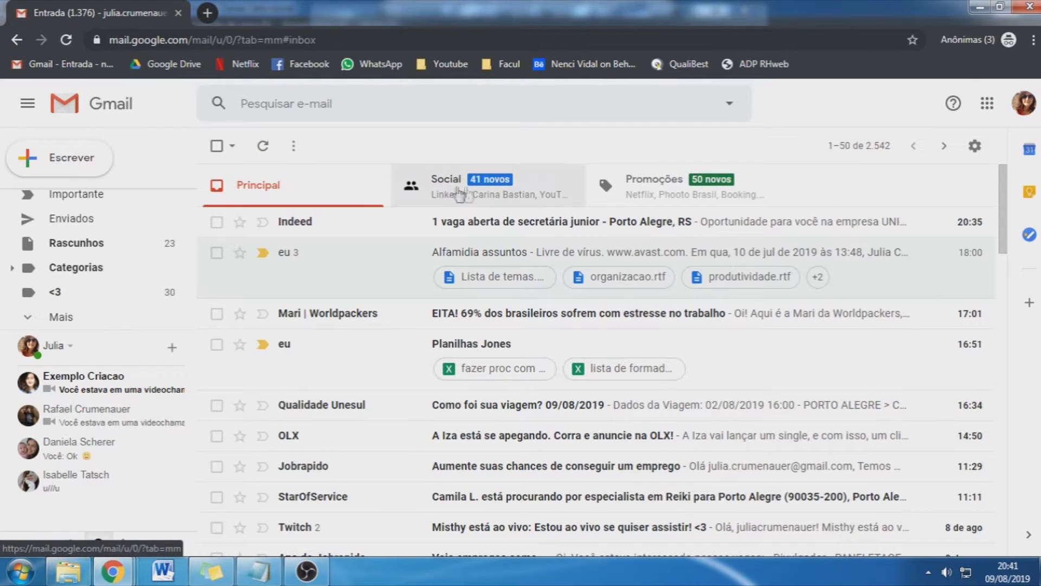
{"action": "left_click", "coordinate": [678, 200]}
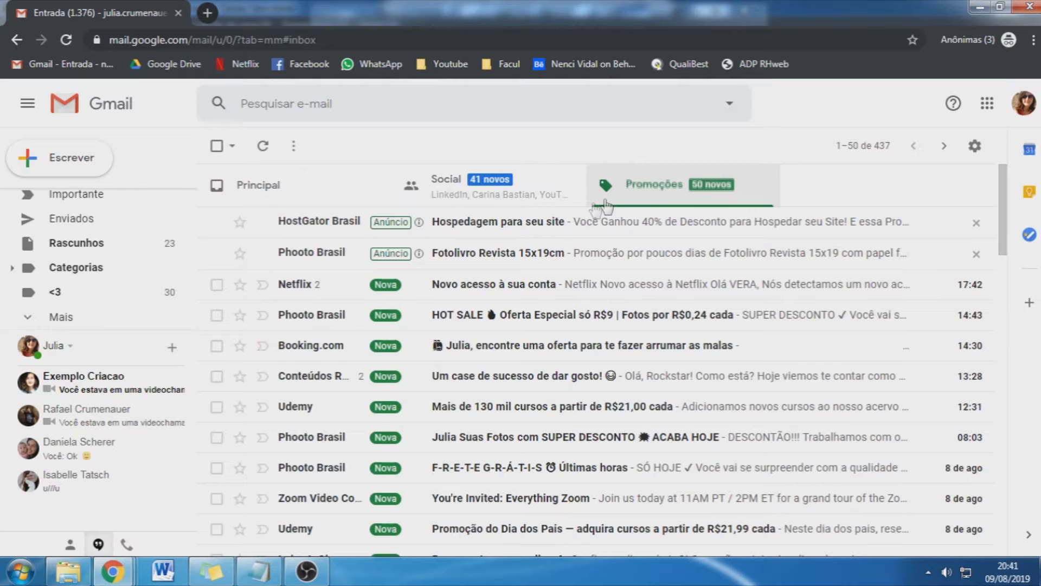
{"action": "left_click", "coordinate": [504, 194]}
{"action": "left_click", "coordinate": [334, 186]}
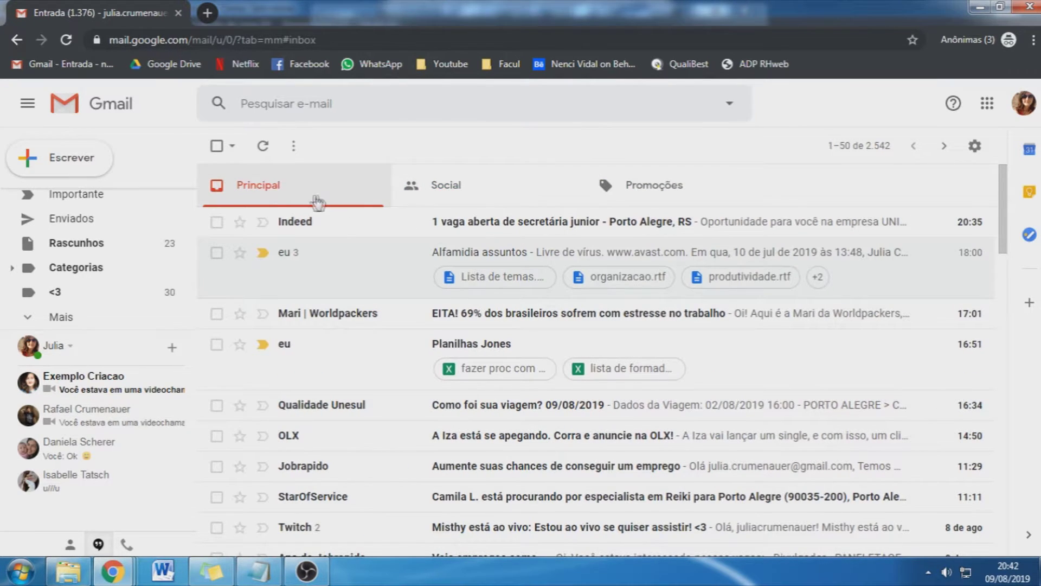
Look through the emails labelled <3 and the starred emails, and return to the inbox.
{"action": "left_click", "coordinate": [93, 295]}
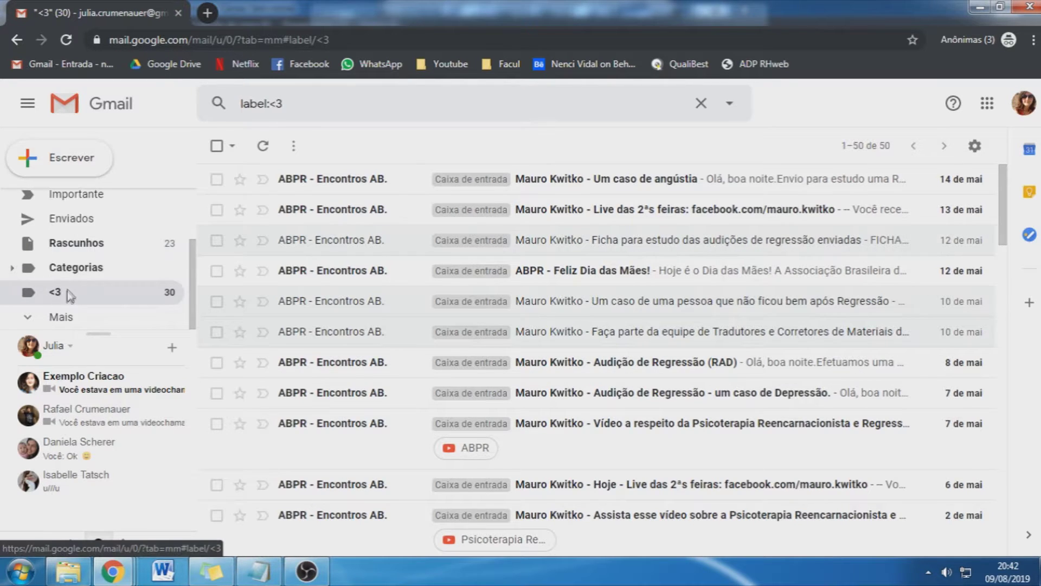
{"action": "scroll", "coordinate": [316, 383], "scroll_direction": "down", "scroll_amount": 5}
{"action": "scroll", "coordinate": [343, 397], "scroll_direction": "up", "scroll_amount": 5}
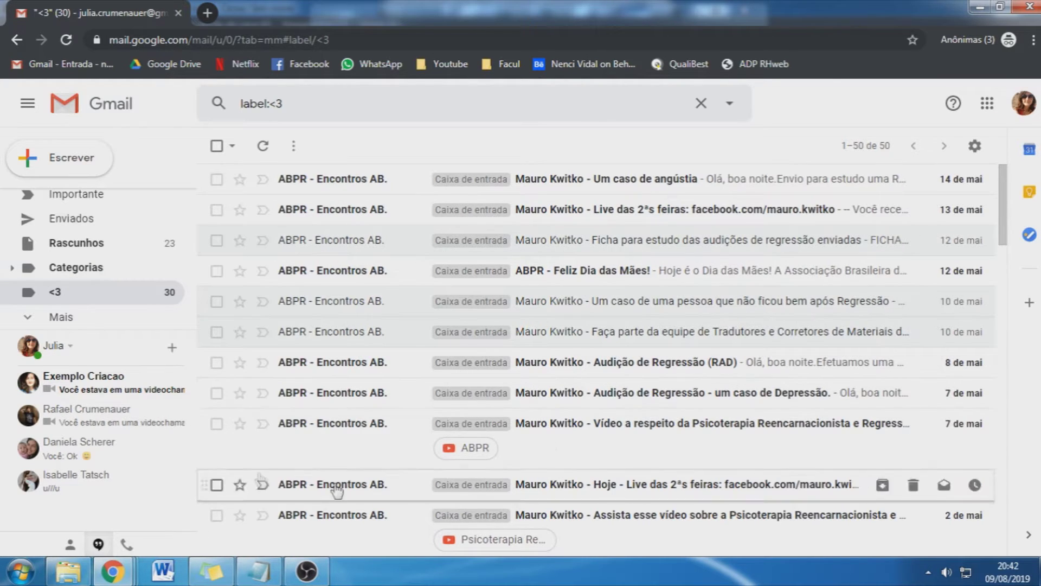
{"action": "scroll", "coordinate": [105, 303], "scroll_direction": "up", "scroll_amount": 2}
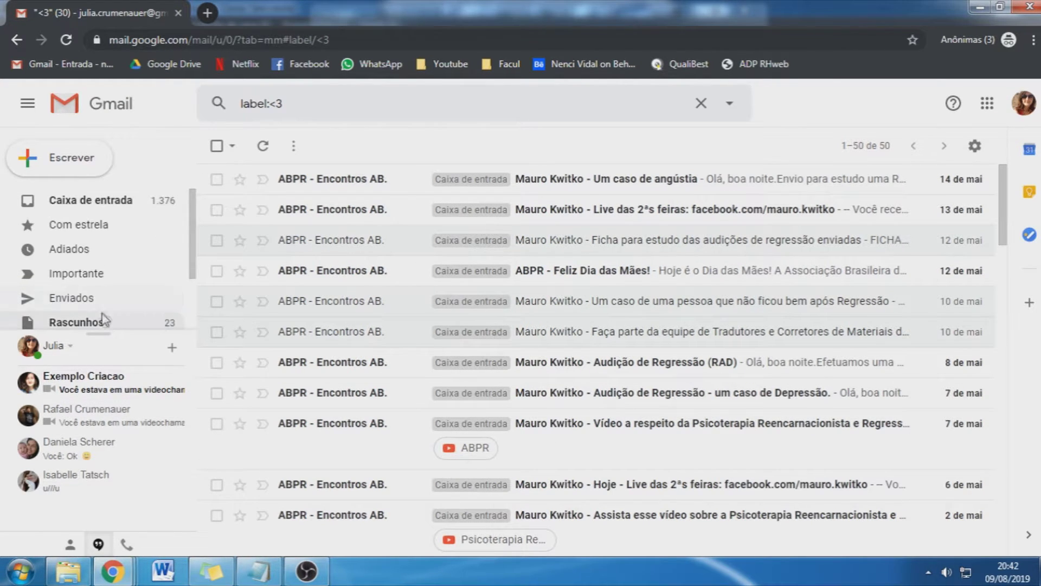
{"action": "left_click", "coordinate": [85, 225]}
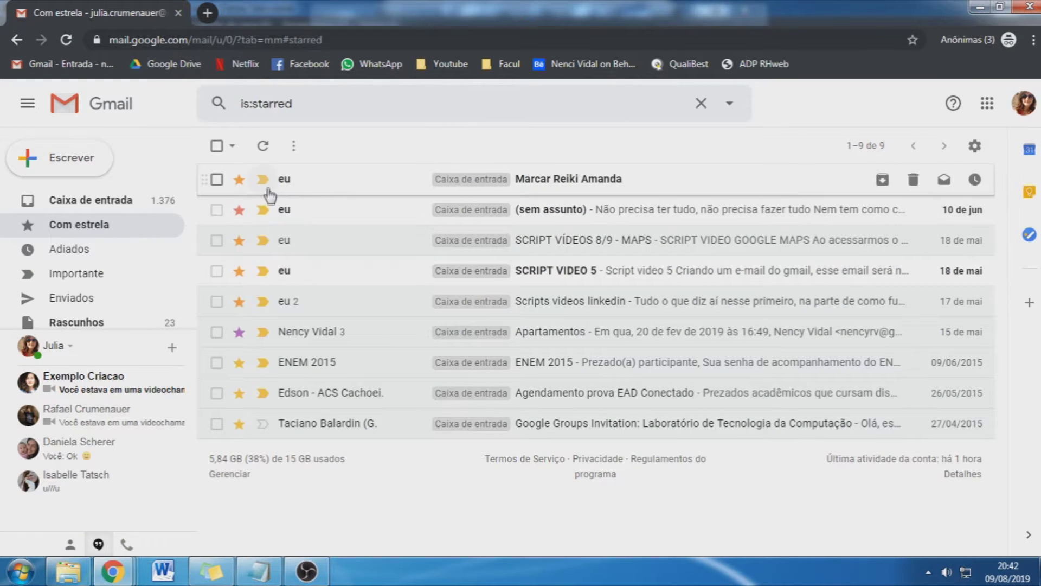
{"action": "left_click", "coordinate": [76, 209]}
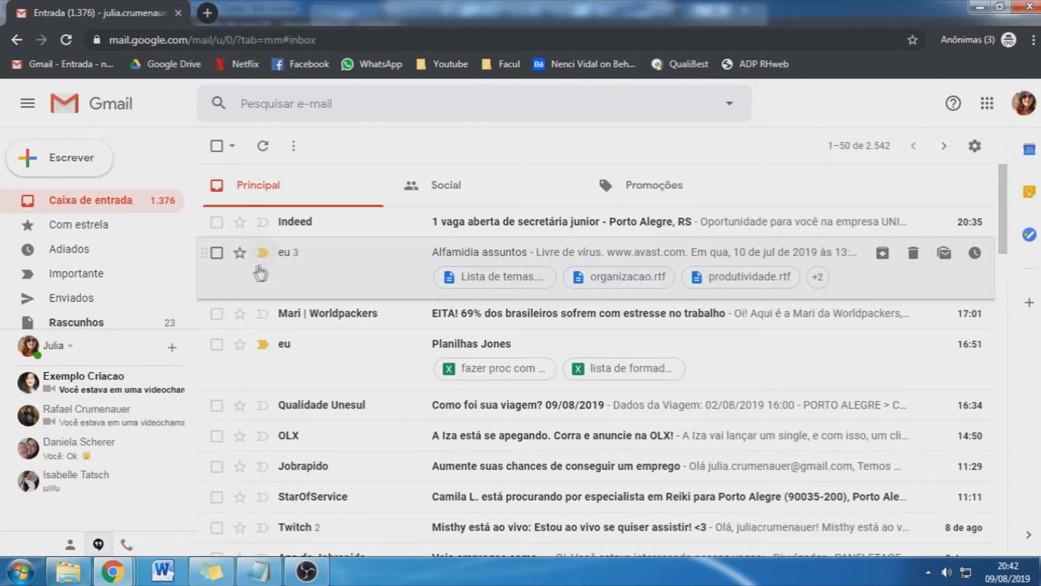
Mark the Alfamidia assuntos email with a red star and the Indeed job email with a blue star.
{"action": "left_click", "coordinate": [240, 254]}
{"action": "left_click", "coordinate": [239, 222]}
{"action": "left_click", "coordinate": [239, 222]}
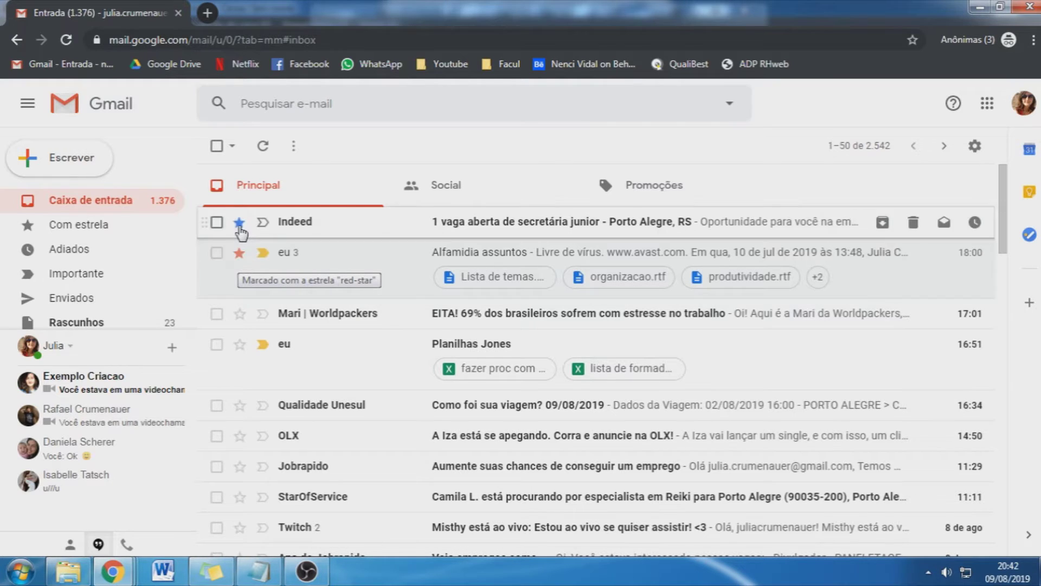
On the unroll.me home page, examine the introduction and the sections on one-click unsubscribing and combining subscriptions.
{"action": "scroll", "coordinate": [95, 320], "scroll_direction": "down", "scroll_amount": 3}
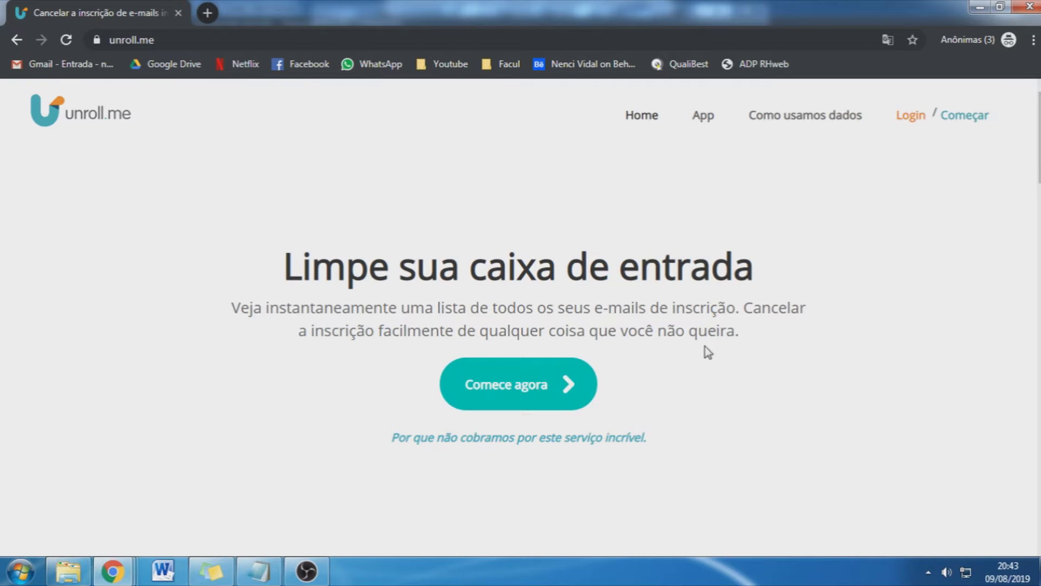
{"action": "right_click", "coordinate": [898, 388]}
{"action": "left_click", "coordinate": [875, 414]}
{"action": "scroll", "coordinate": [874, 411], "scroll_direction": "down", "scroll_amount": 1}
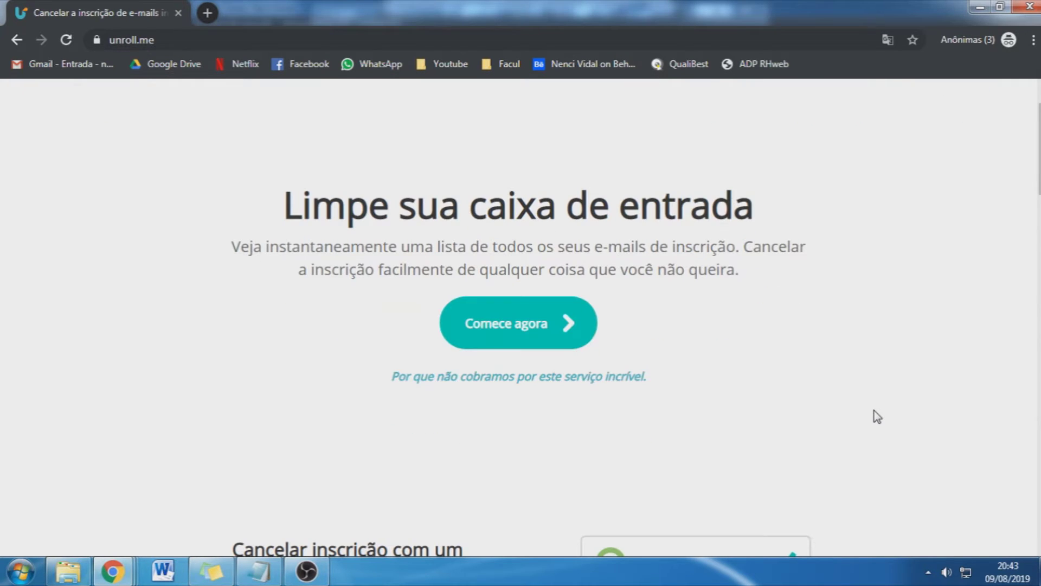
{"action": "scroll", "coordinate": [877, 416], "scroll_direction": "down", "scroll_amount": 1}
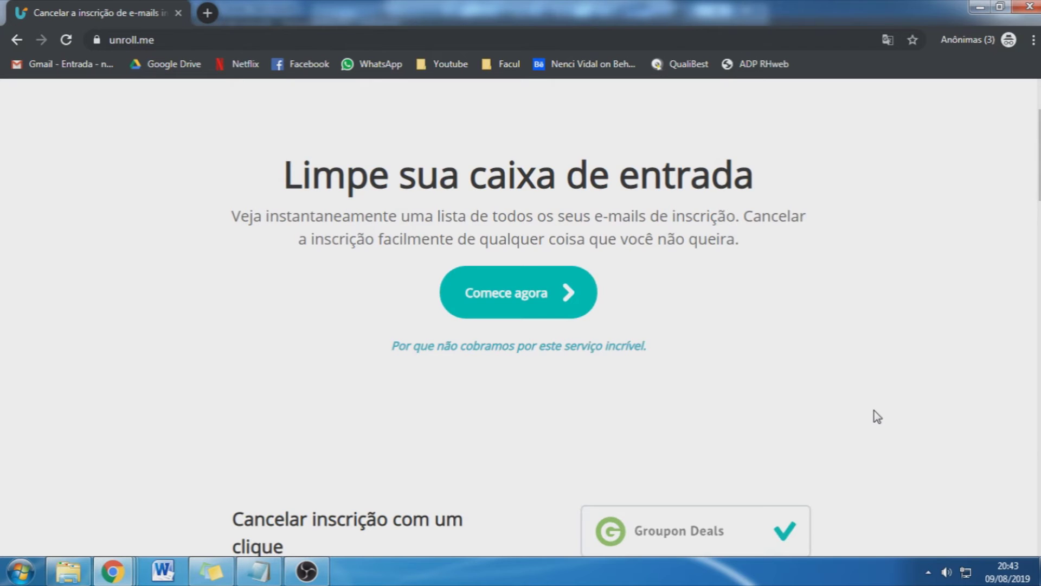
{"action": "scroll", "coordinate": [874, 411], "scroll_direction": "down", "scroll_amount": 2}
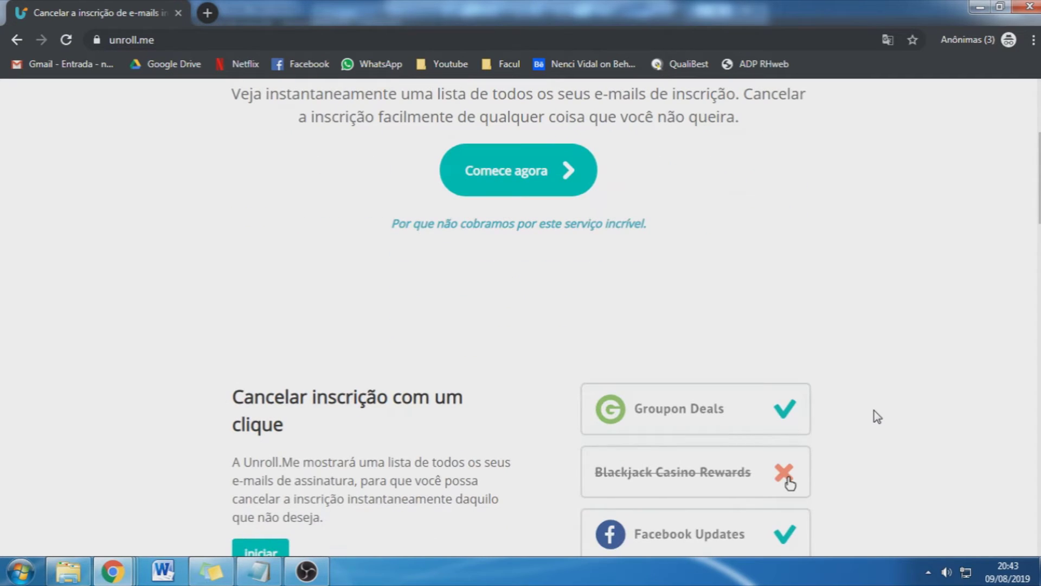
{"action": "scroll", "coordinate": [895, 418], "scroll_direction": "down", "scroll_amount": 8}
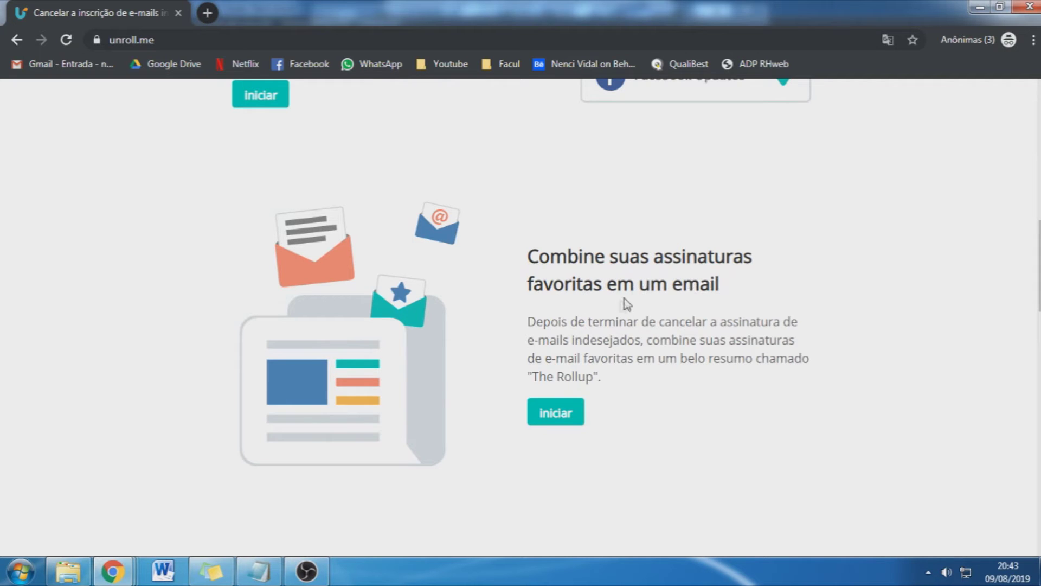
Review the unroll.me sections on the Rollup, the phone app and the company, and go back up the page.
{"action": "scroll", "coordinate": [673, 299], "scroll_direction": "down", "scroll_amount": 10}
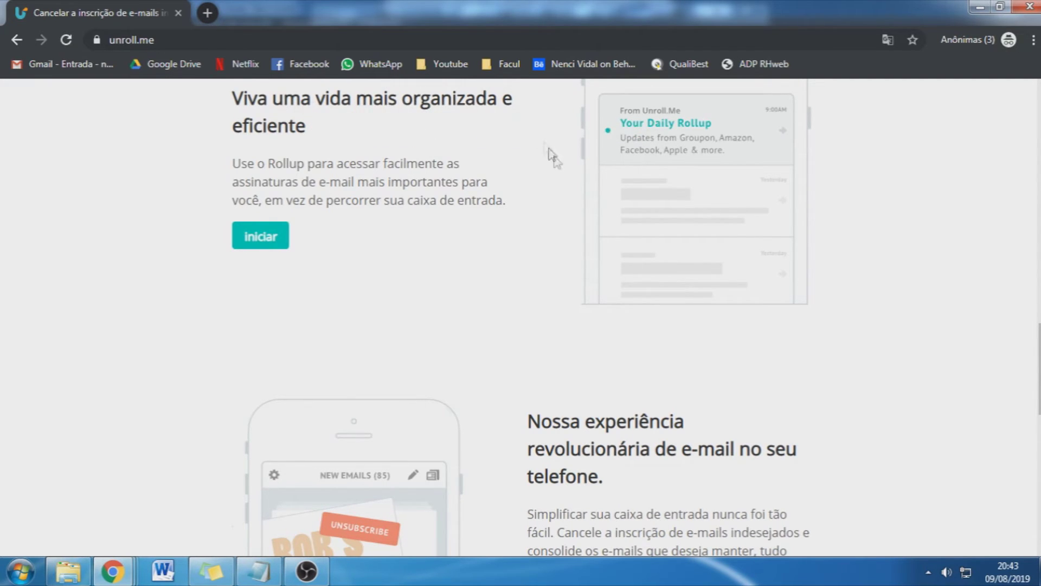
{"action": "scroll", "coordinate": [607, 193], "scroll_direction": "down", "scroll_amount": 7}
{"action": "scroll", "coordinate": [708, 306], "scroll_direction": "up", "scroll_amount": 1}
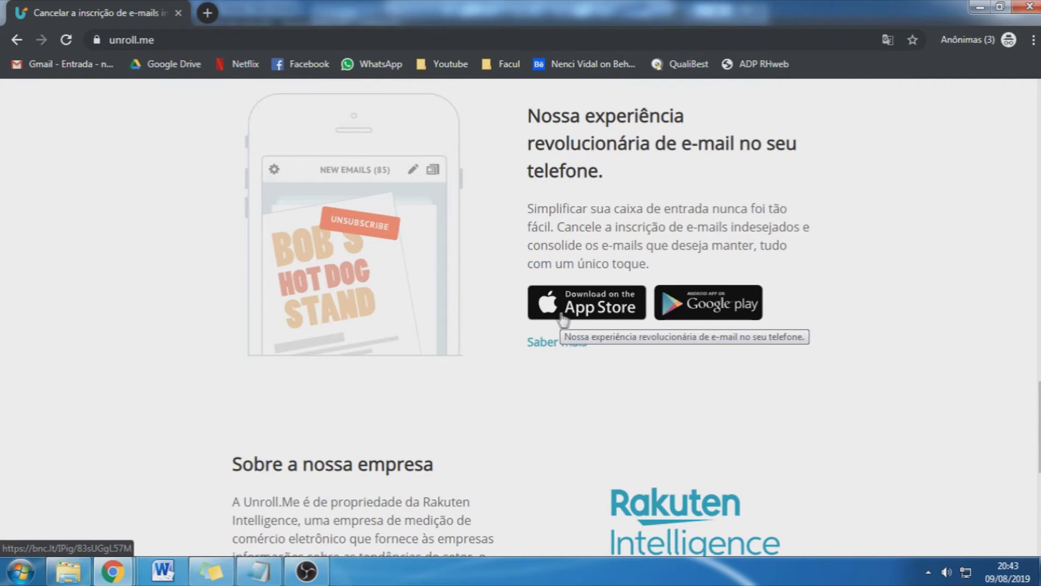
{"action": "scroll", "coordinate": [702, 310], "scroll_direction": "down", "scroll_amount": 3}
{"action": "scroll", "coordinate": [701, 311], "scroll_direction": "up", "scroll_amount": 15}
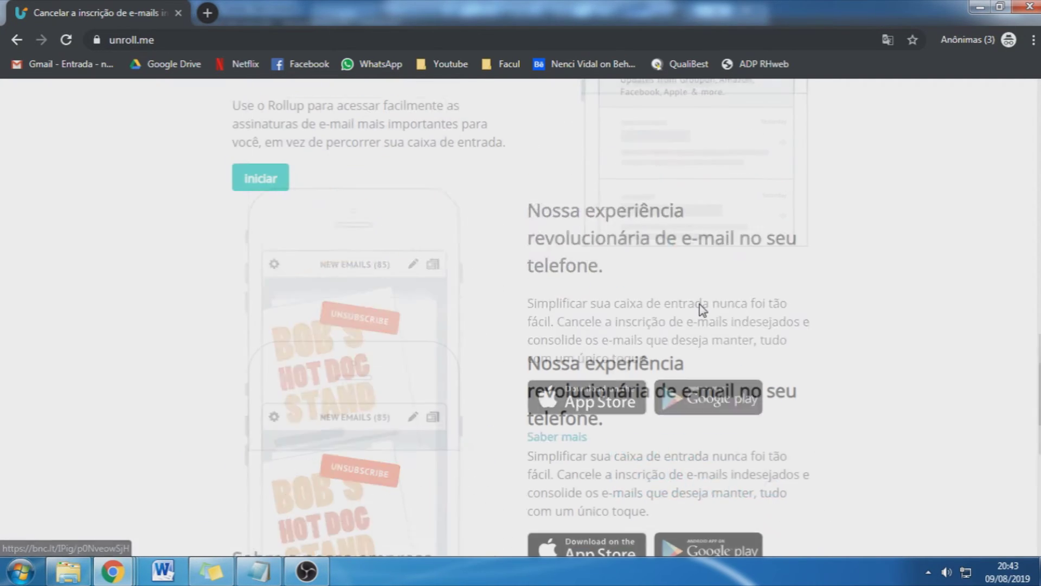